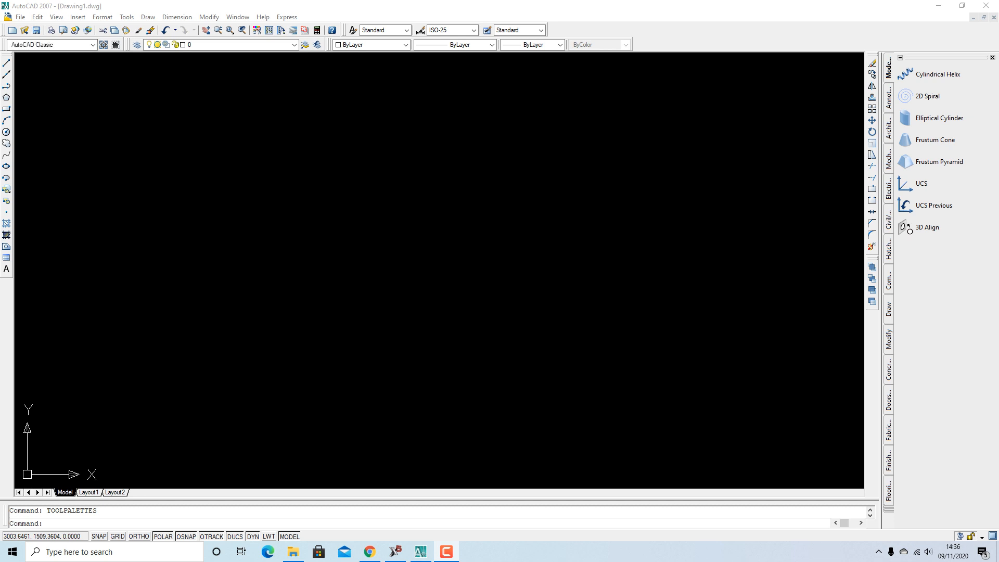
Activate the AutoCAD window and start a new drawing with QNEW
{"action": "left_click", "coordinate": [421, 551]}
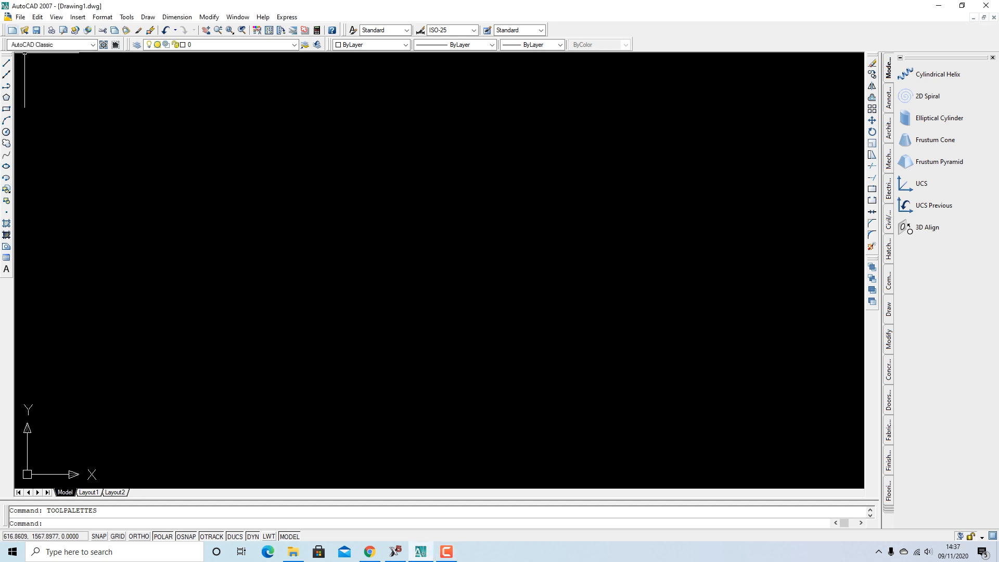
{"action": "left_click", "coordinate": [11, 29]}
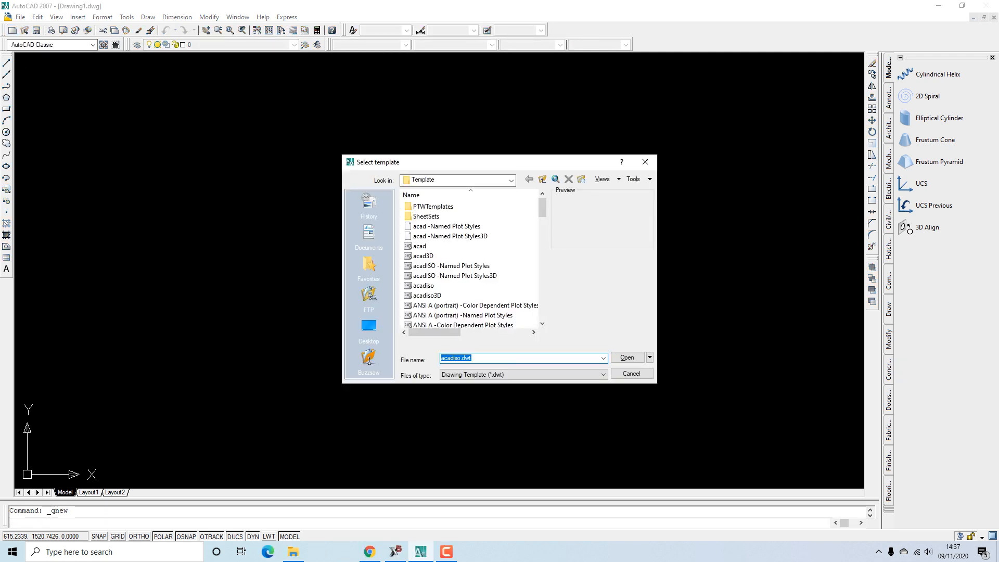
Create the drawing from the ISO A4 -Color Dependent Plot Styles template
{"action": "scroll", "coordinate": [471, 265], "scroll_direction": "down", "scroll_amount": 8}
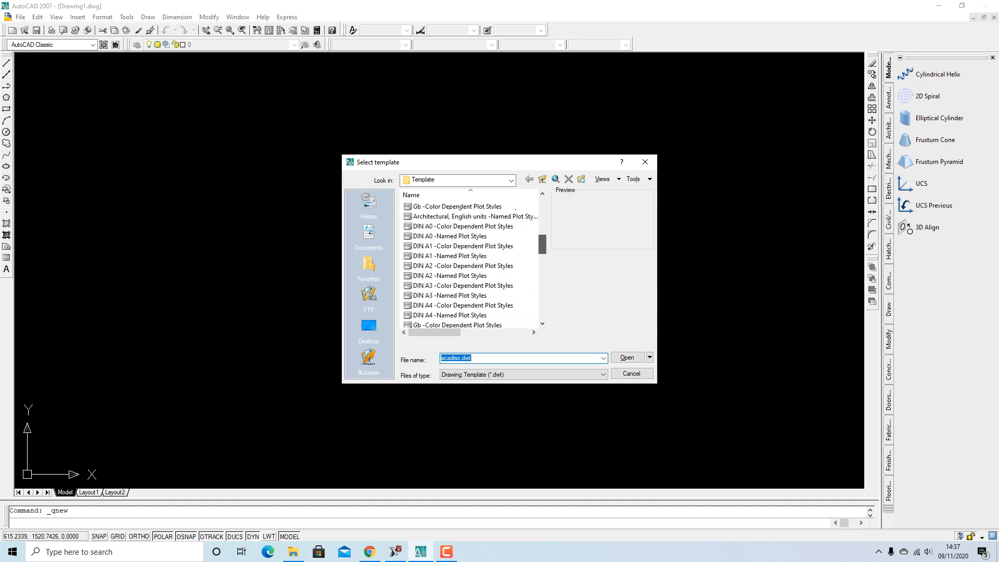
{"action": "scroll", "coordinate": [471, 266], "scroll_direction": "down", "scroll_amount": 7}
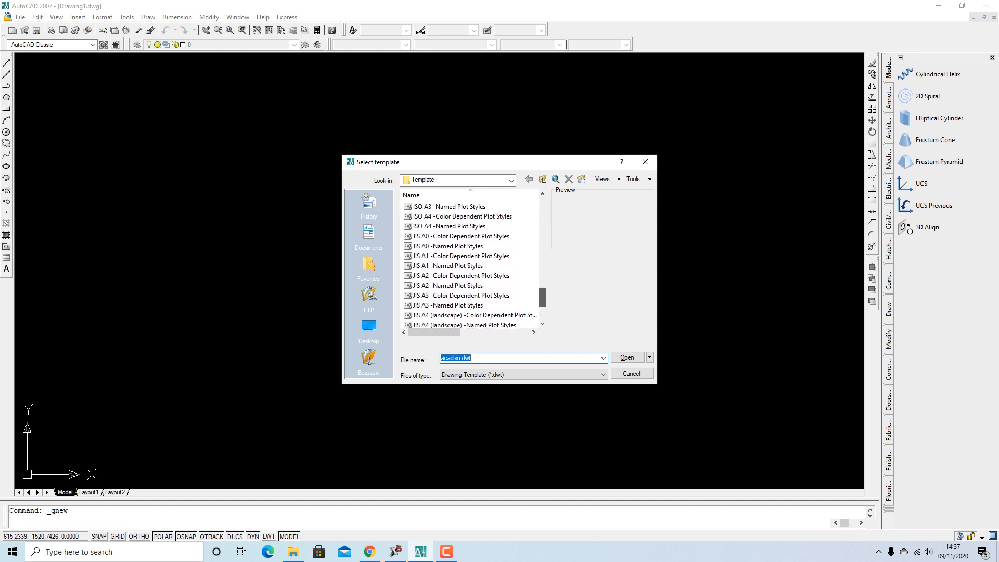
{"action": "scroll", "coordinate": [471, 265], "scroll_direction": "up", "scroll_amount": 4}
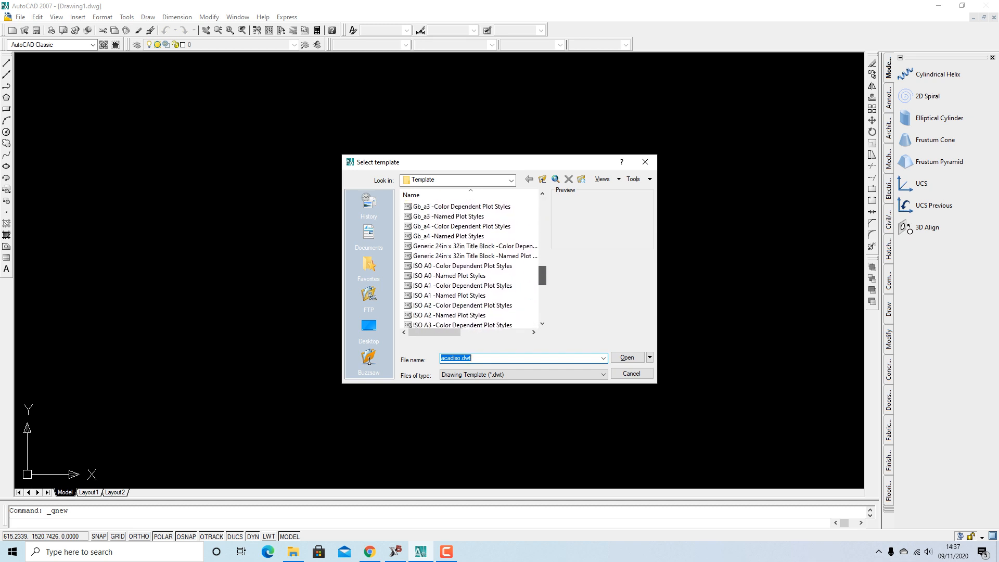
{"action": "scroll", "coordinate": [471, 266], "scroll_direction": "down", "scroll_amount": 1}
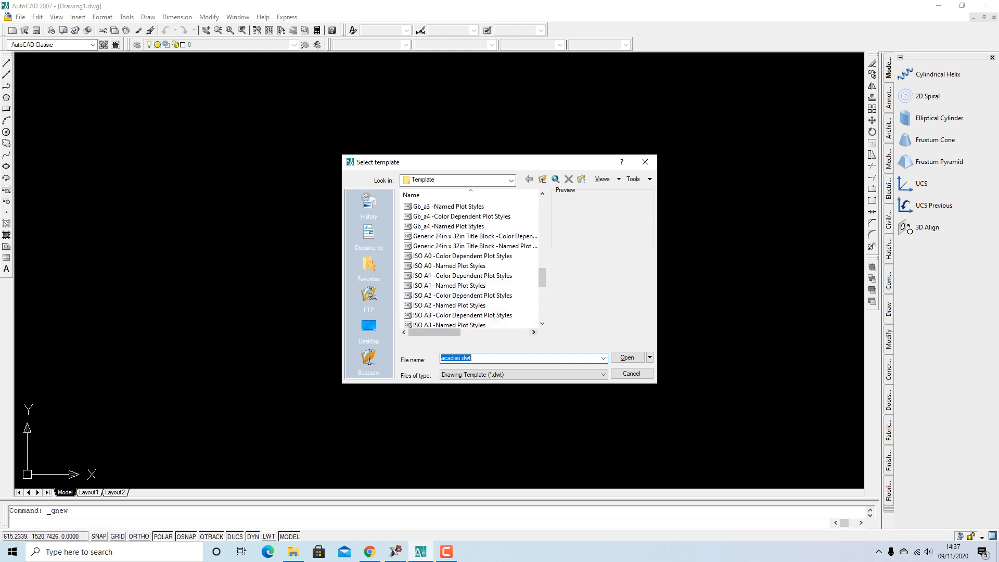
{"action": "left_click", "coordinate": [542, 323]}
{"action": "left_click", "coordinate": [542, 323]}
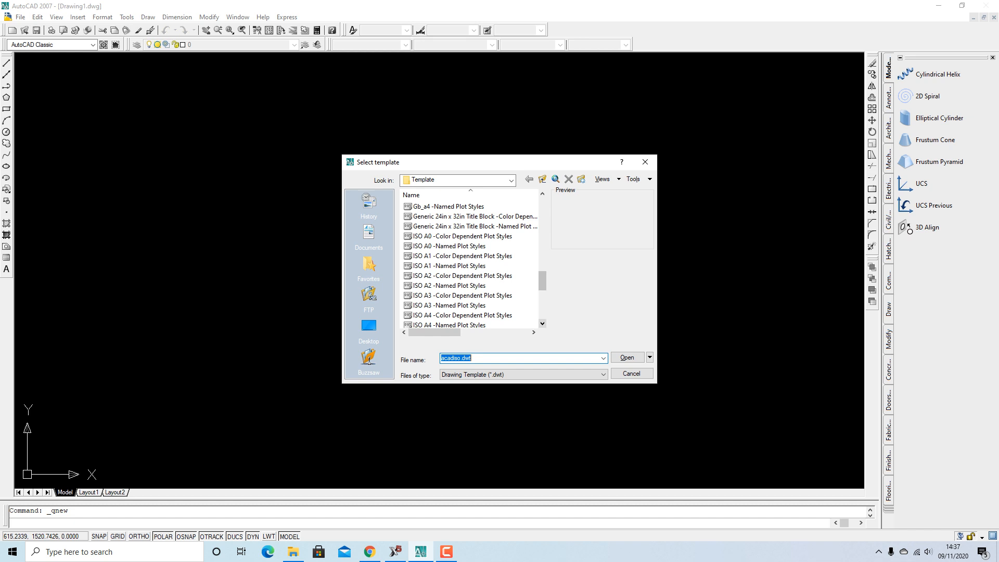
{"action": "left_click", "coordinate": [542, 323]}
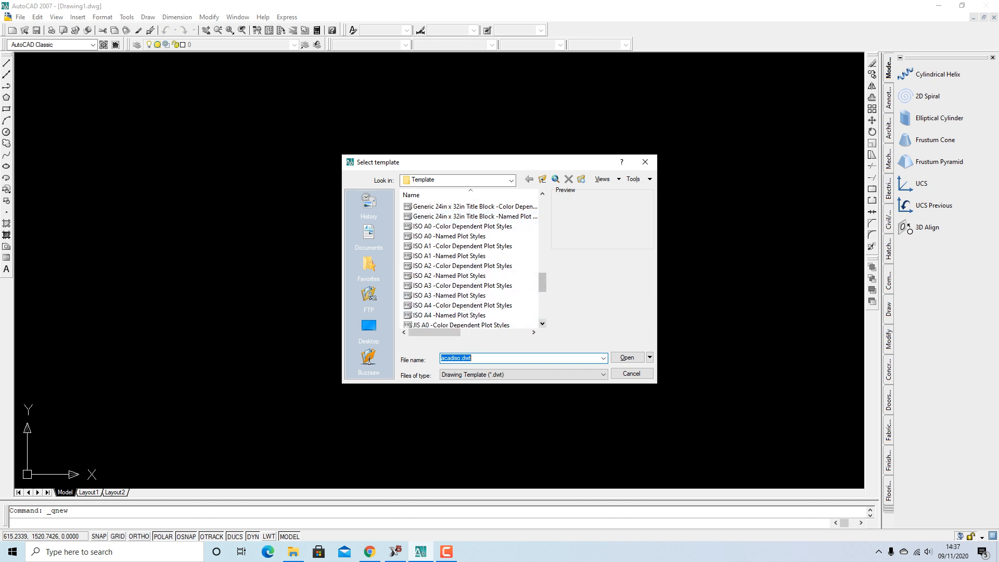
{"action": "left_click", "coordinate": [450, 306]}
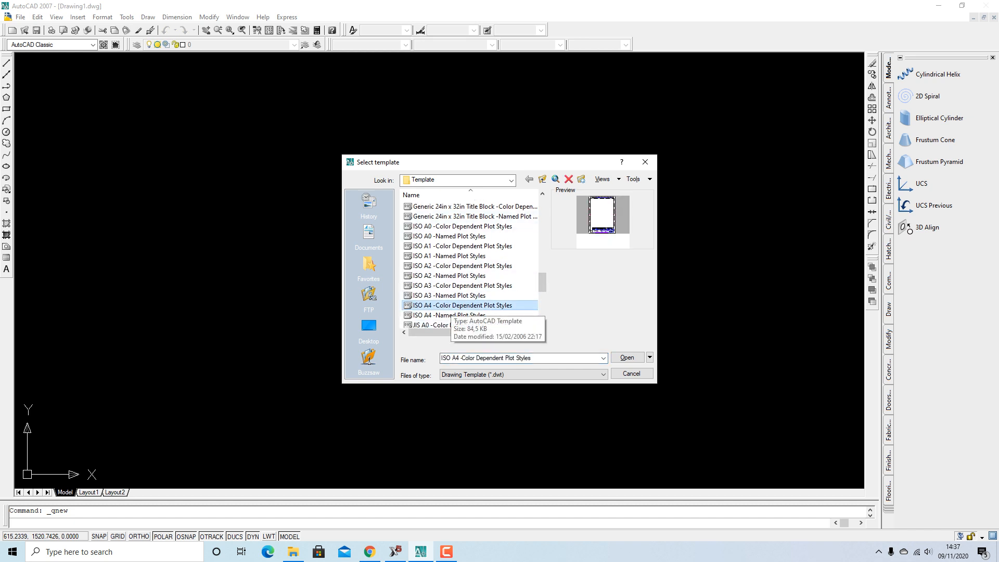
{"action": "left_click", "coordinate": [450, 315]}
{"action": "left_click", "coordinate": [451, 305]}
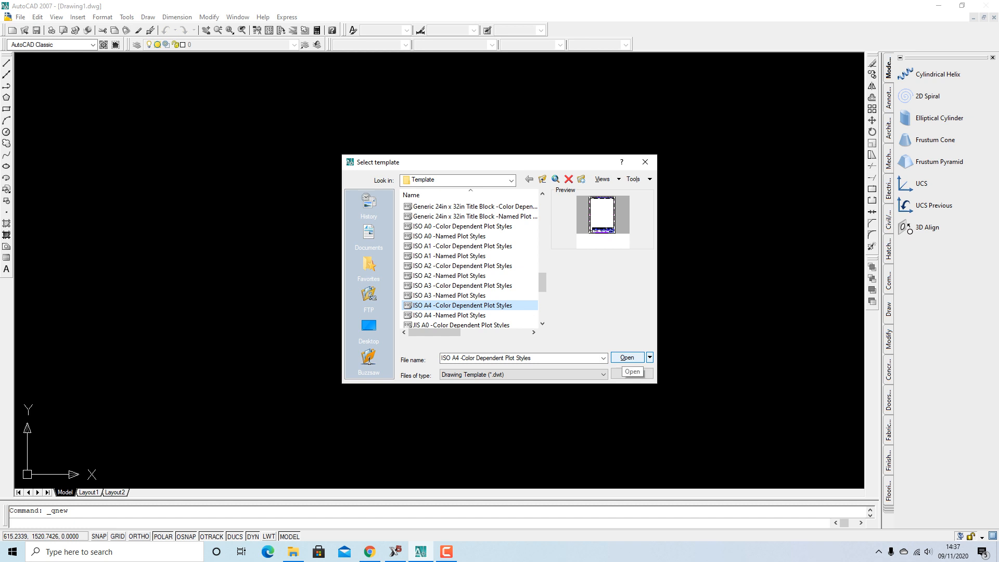
{"action": "left_click", "coordinate": [627, 358]}
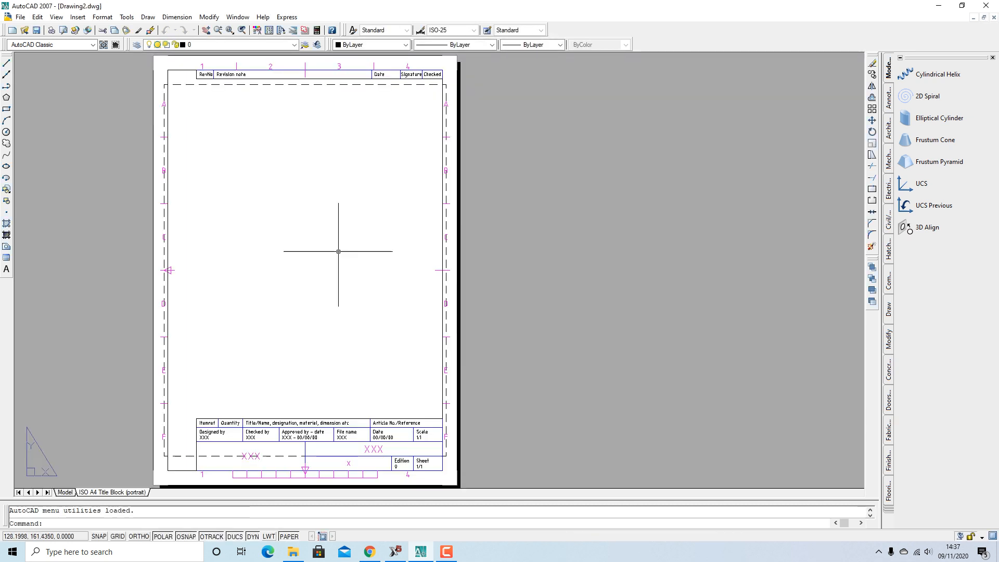
Zoom in on the title block at the bottom of the A4 sheet
{"action": "scroll", "coordinate": [356, 434], "scroll_direction": "up", "scroll_amount": 4}
{"action": "scroll", "coordinate": [405, 357], "scroll_direction": "down", "scroll_amount": 3}
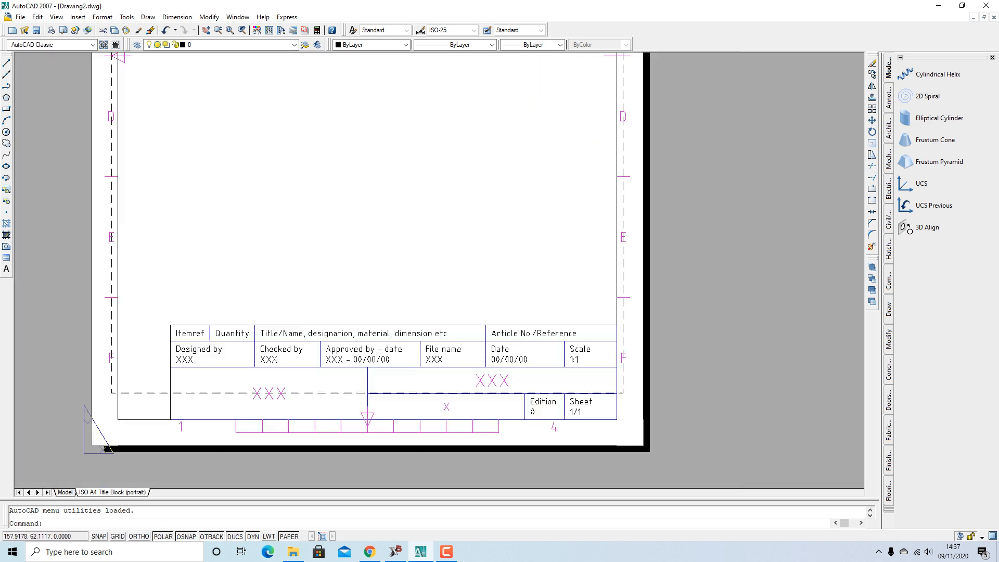
{"action": "scroll", "coordinate": [336, 320], "scroll_direction": "up", "scroll_amount": 2}
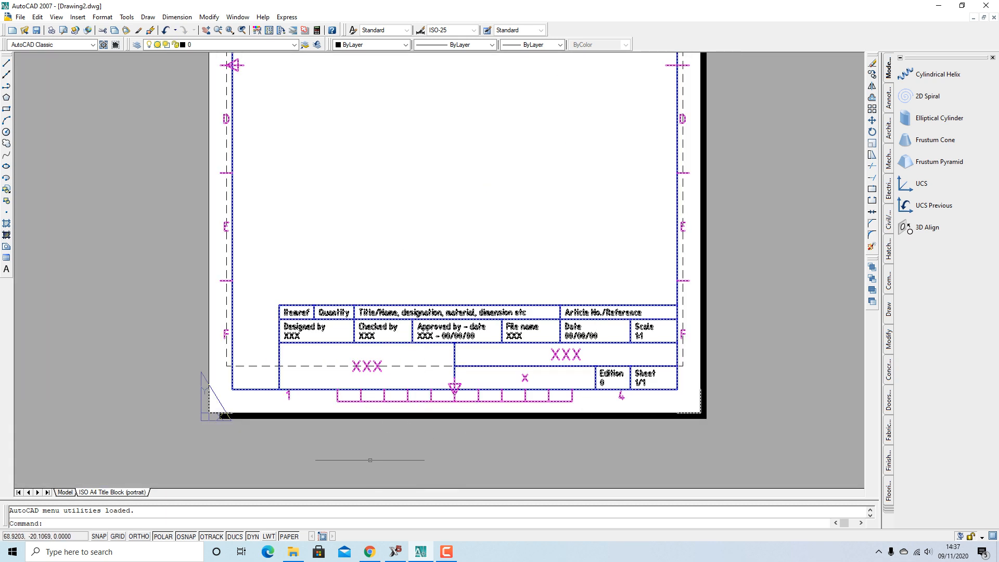
{"action": "scroll", "coordinate": [365, 453], "scroll_direction": "down", "scroll_amount": 2}
{"action": "scroll", "coordinate": [366, 452], "scroll_direction": "up", "scroll_amount": 3}
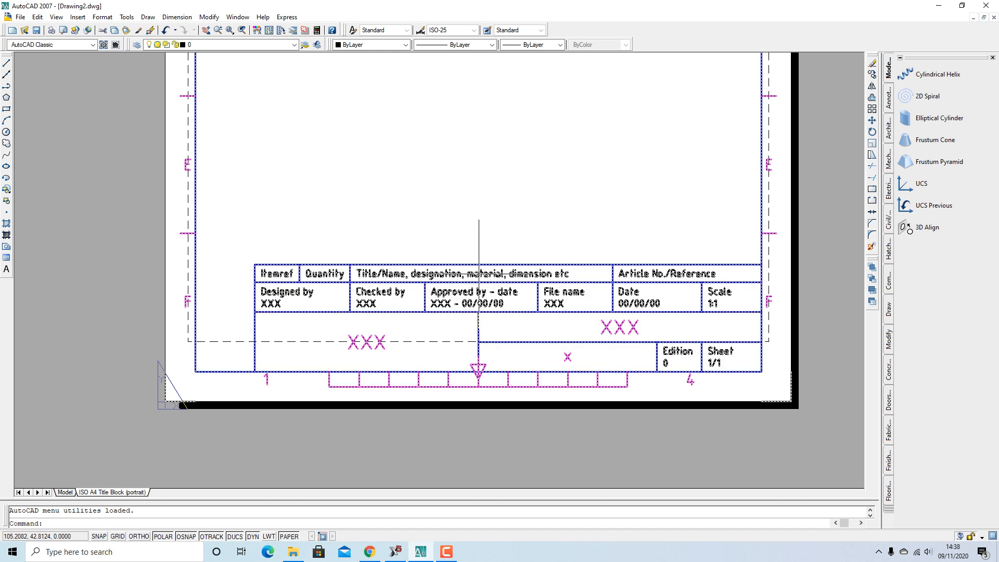
Open the title block in the Enhanced Attribute Editor and enlarge the dialog to list every field
{"action": "left_click", "coordinate": [488, 273]}
{"action": "double_click", "coordinate": [488, 274]}
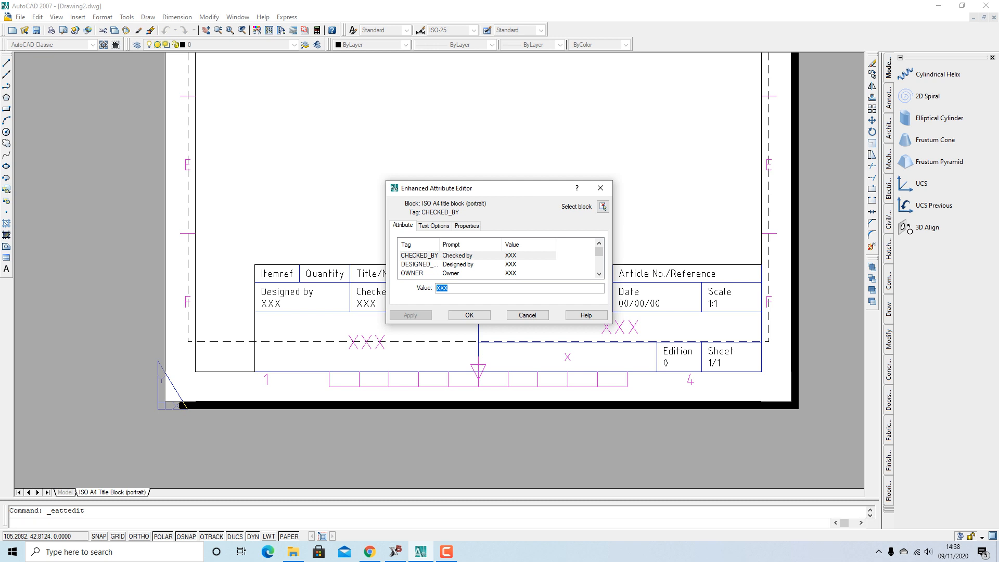
{"action": "left_click_drag", "start_coordinate": [612, 322], "coordinate": [694, 322]}
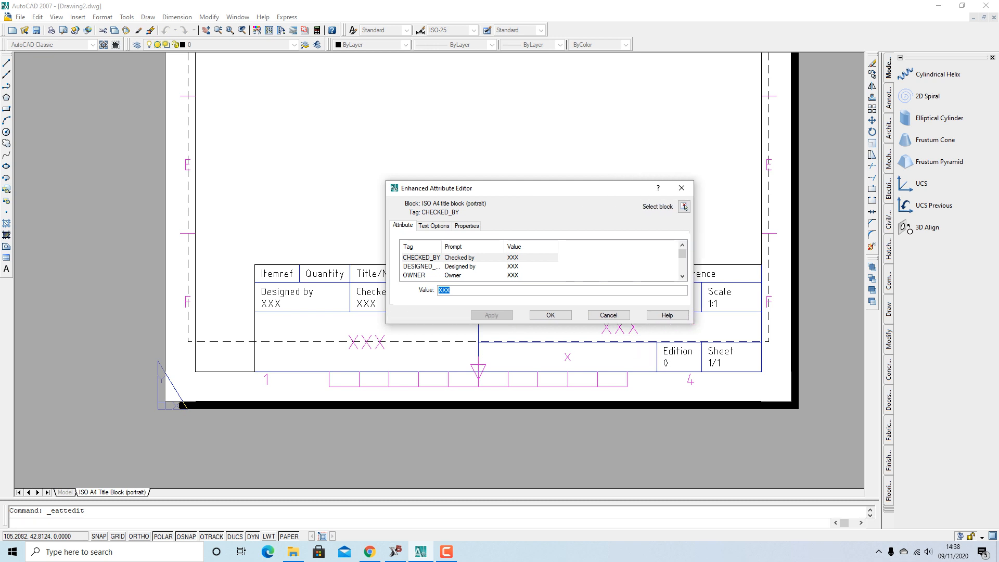
{"action": "left_click_drag", "start_coordinate": [575, 324], "coordinate": [575, 448]}
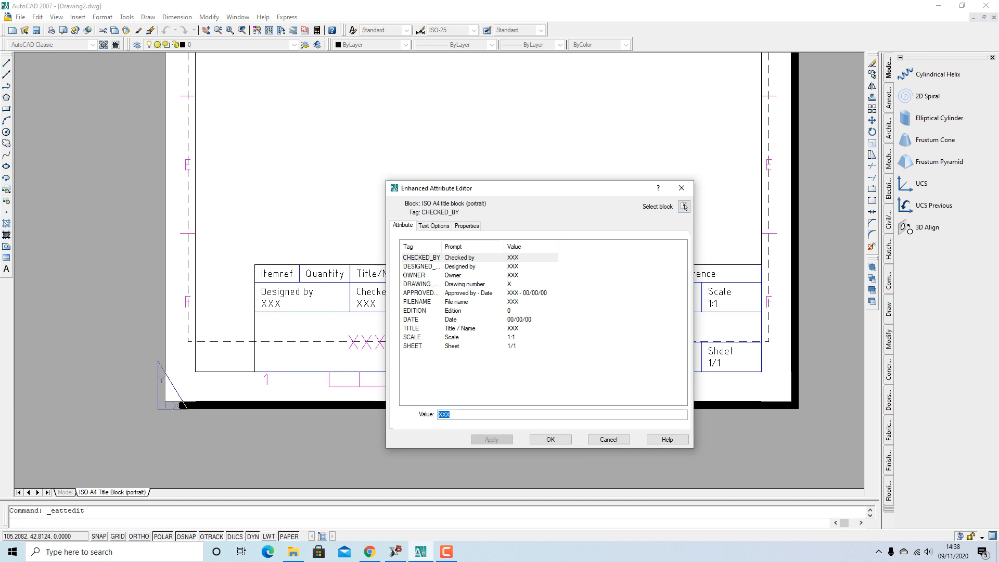
Select the CHECKED_BY attribute and highlight its XXX placeholder value
{"action": "left_click", "coordinate": [459, 266]}
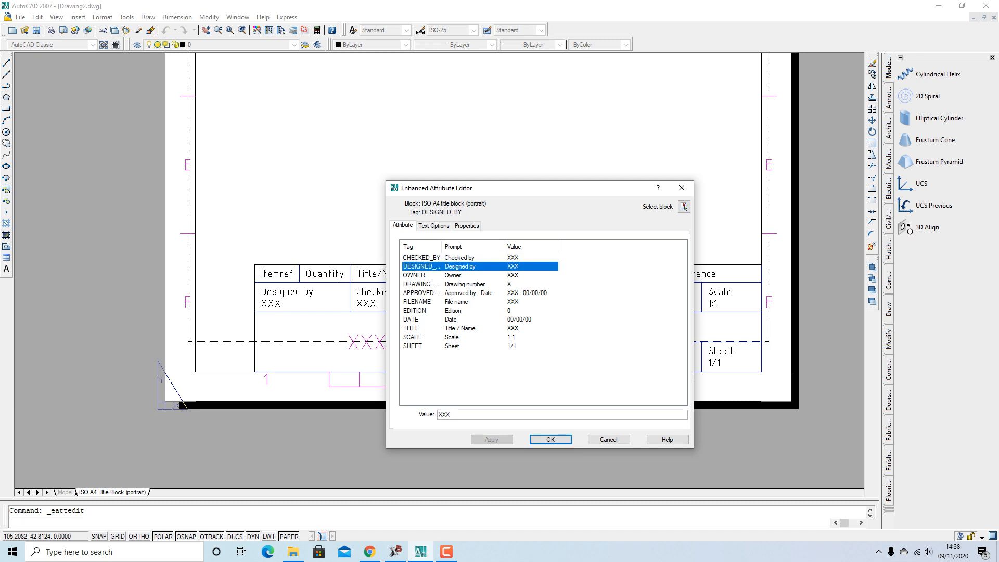
{"action": "left_click", "coordinate": [453, 274]}
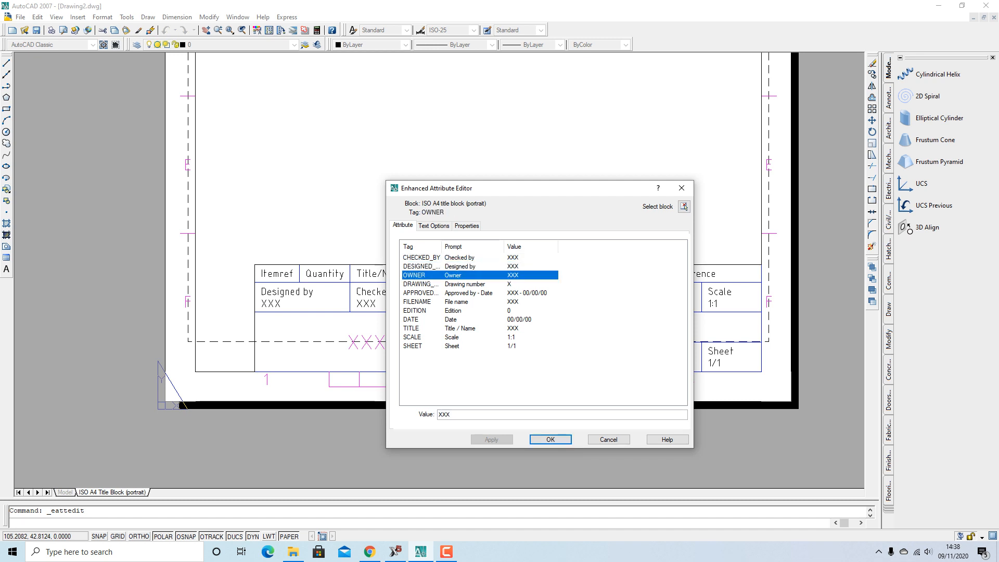
{"action": "left_click", "coordinate": [460, 257]}
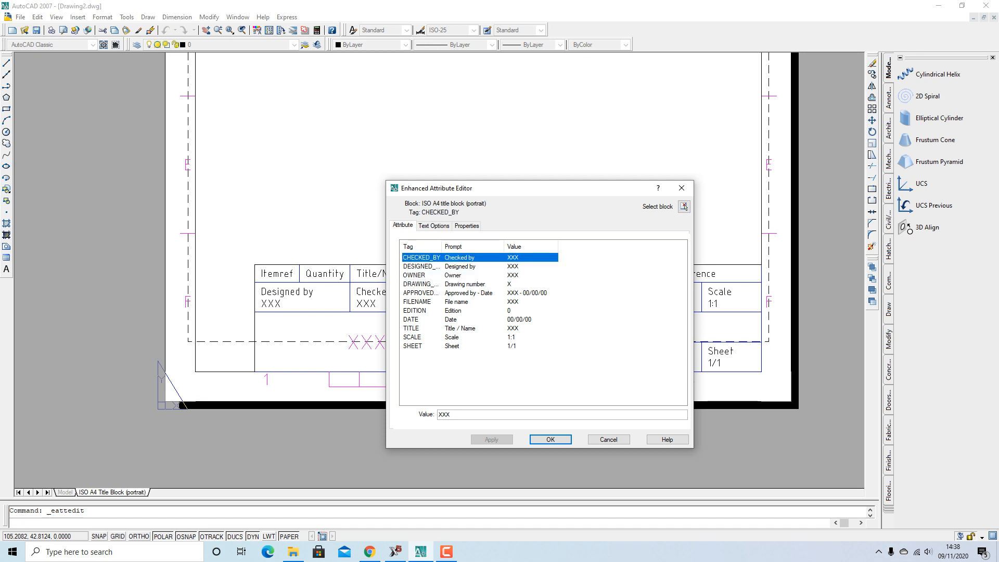
{"action": "left_click", "coordinate": [451, 414]}
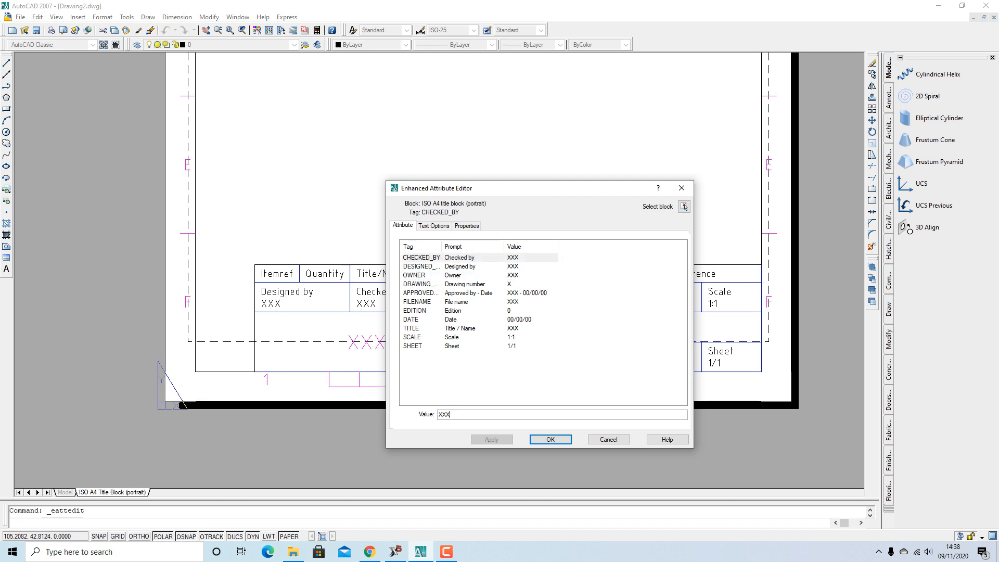
{"action": "double_click", "coordinate": [445, 414]}
Enter the checker's and designer's names in CHECKED_BY and DESIGNED_BY
{"action": "type", "text": "agus"}
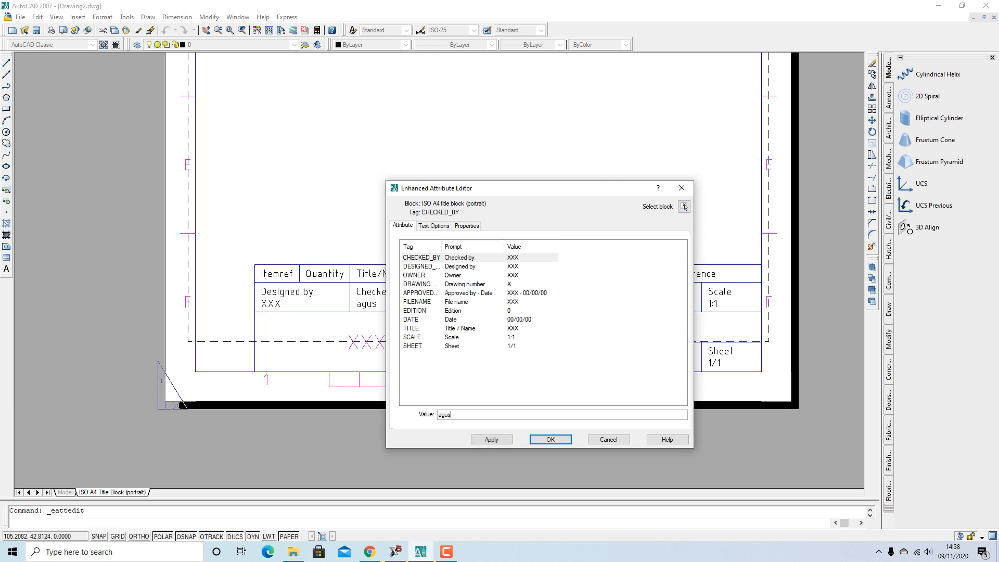
{"action": "key", "text": "Return"}
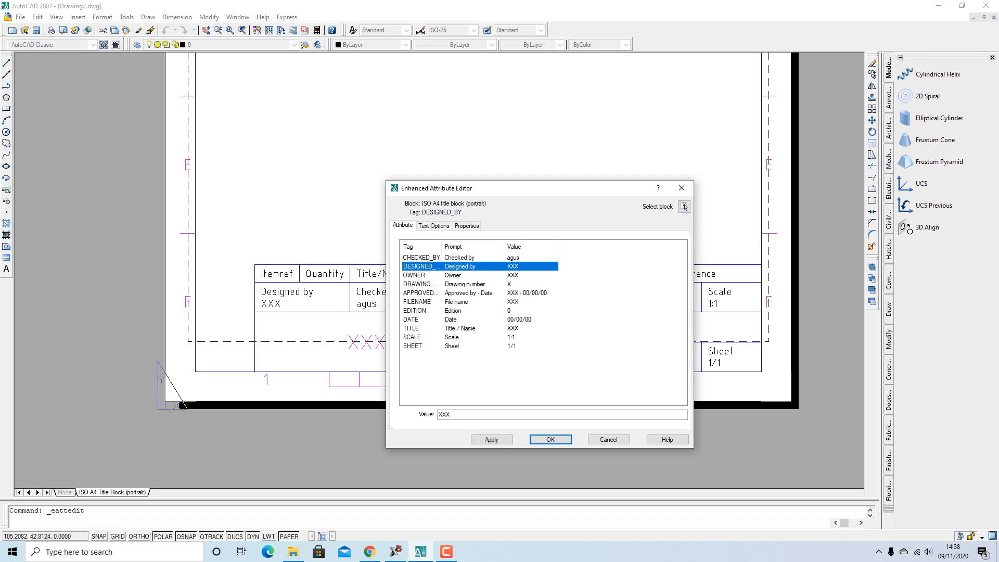
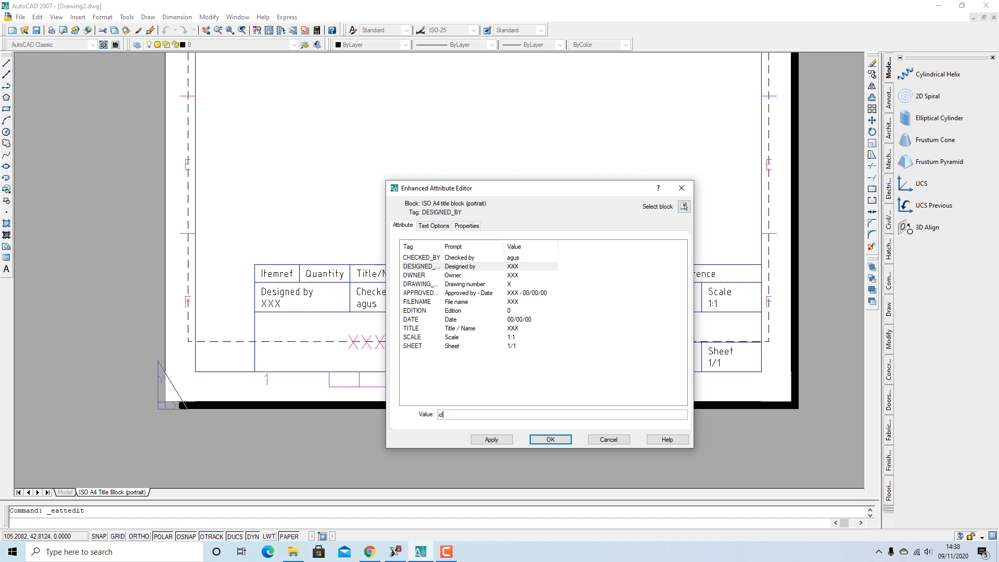
{"action": "key", "text": "Return"}
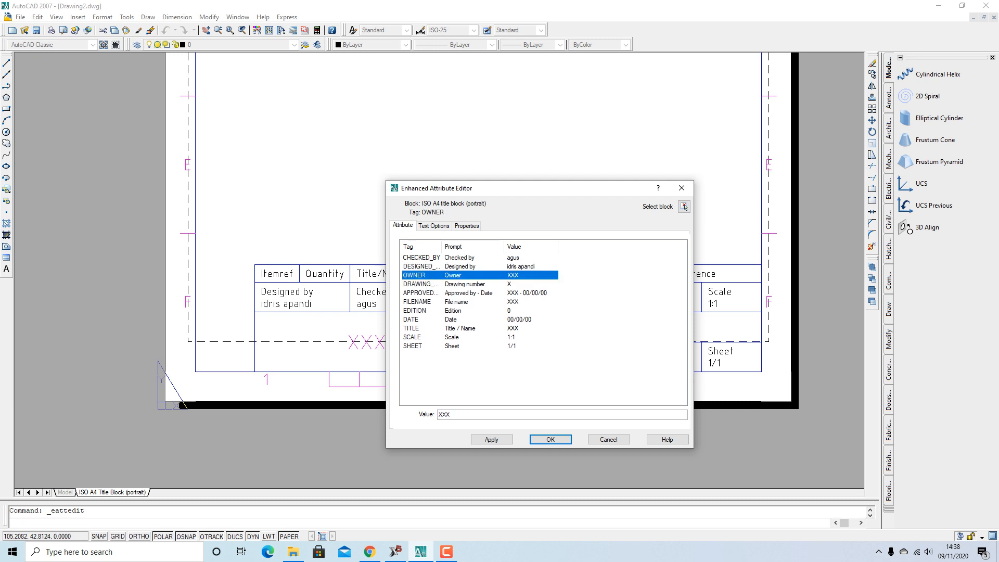
Set OWNER to 'smk bina karya 1' and DRAWING_NUMBER to 01/2020
{"action": "key", "text": "Tab"}
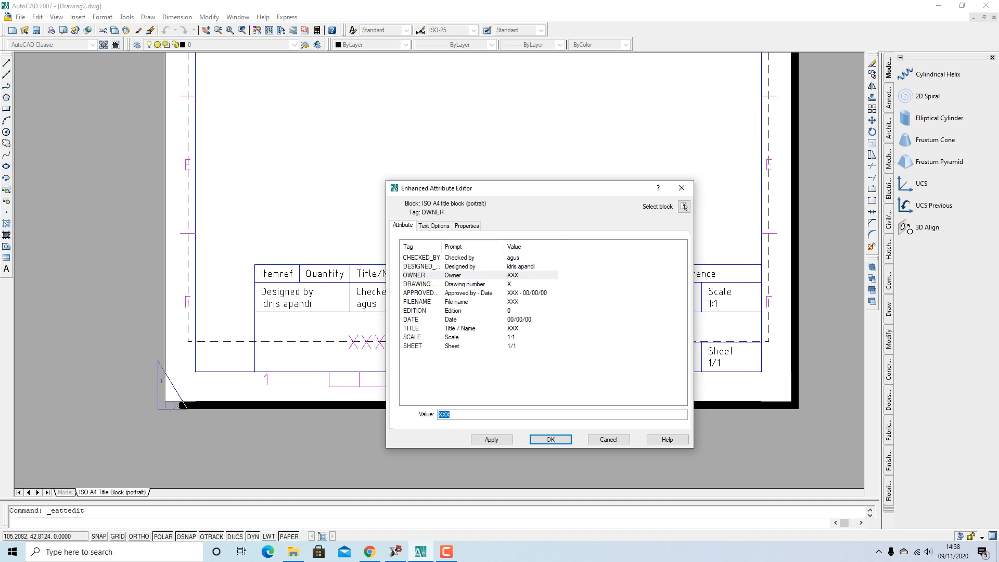
{"action": "type", "text": "smk bina karya 1"}
{"action": "key", "text": "Return"}
{"action": "key", "text": "Tab"}
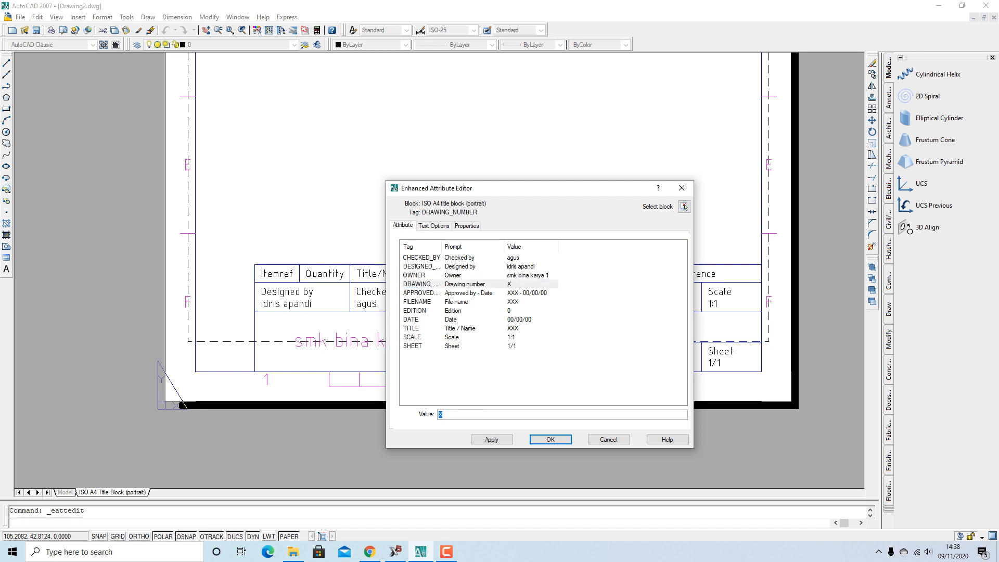
{"action": "type", "text": "01/2020"}
{"action": "key", "text": "Return"}
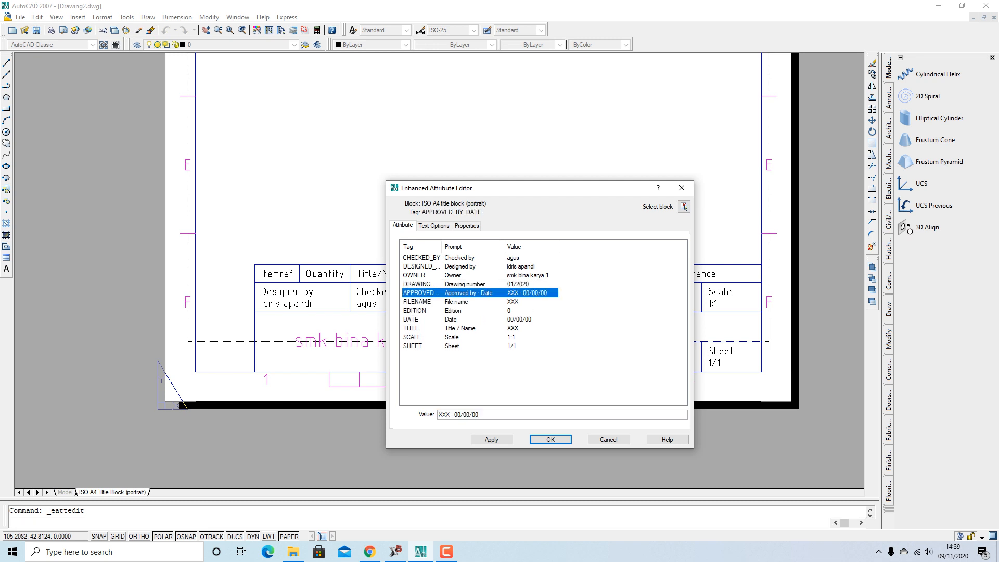
Replace the Approved by placeholder with the approver's name
{"action": "double_click", "coordinate": [449, 415]}
{"action": "left_click", "coordinate": [450, 414]}
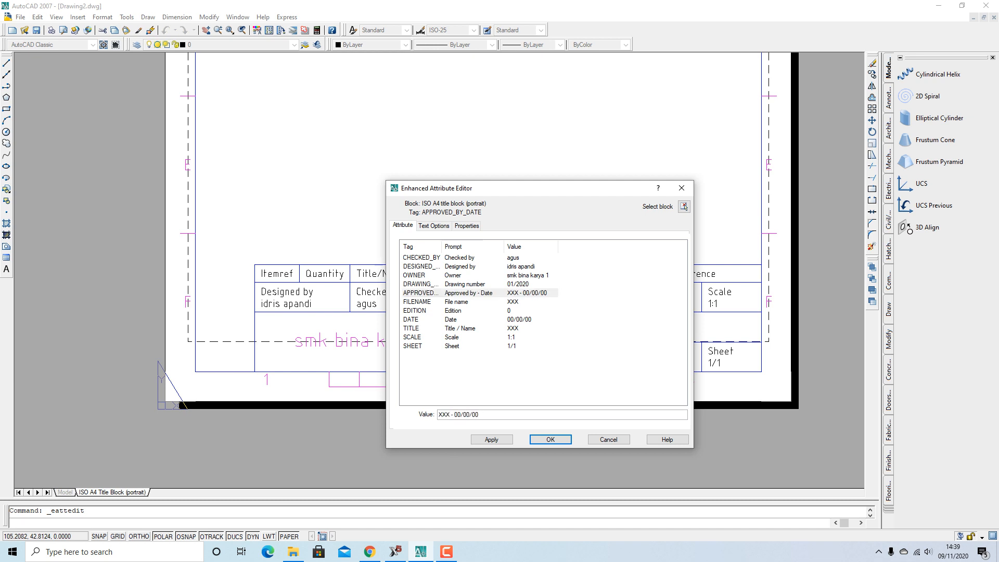
{"action": "left_click_drag", "start_coordinate": [449, 414], "coordinate": [438, 414]}
{"action": "type", "text": "agus"}
Set the approval date to 9/11/20 and advance past edition to the DATE row
{"action": "key", "text": "BackSpace"}
{"action": "key", "text": "BackSpace"}
{"action": "type", "text": "9"}
{"action": "key", "text": "BackSpace"}
{"action": "key", "text": "BackSpace"}
{"action": "type", "text": "11"}
{"action": "key", "text": "BackSpace"}
{"action": "key", "text": "BackSpace"}
{"action": "type", "text": "2"}
{"action": "key", "text": "Return"}
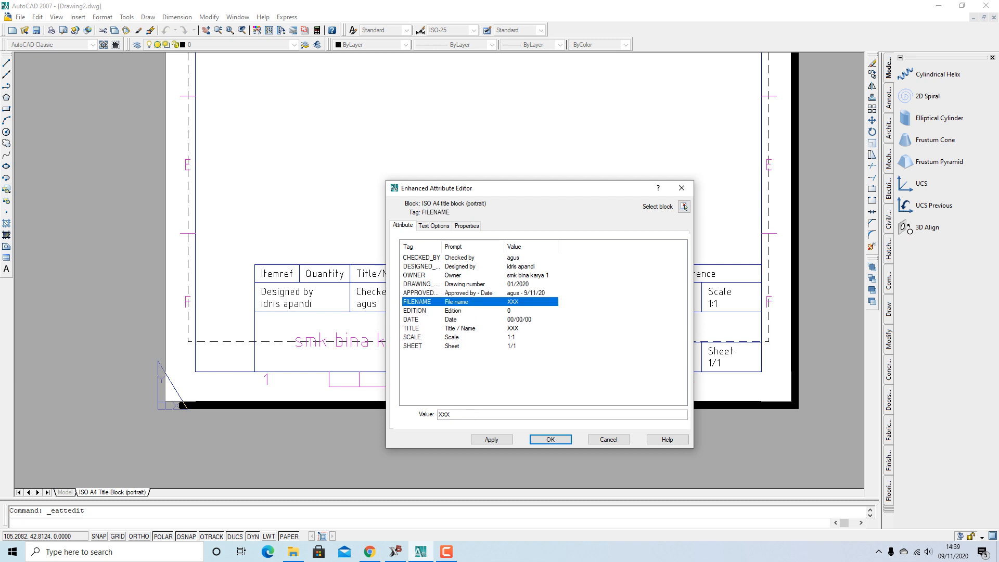
{"action": "key", "text": "Return"}
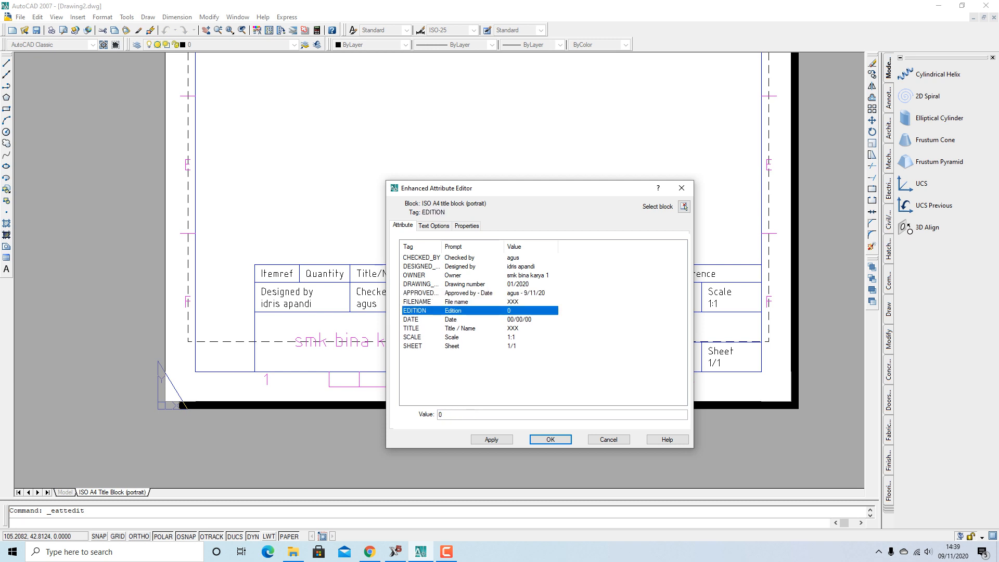
{"action": "key", "text": "Return"}
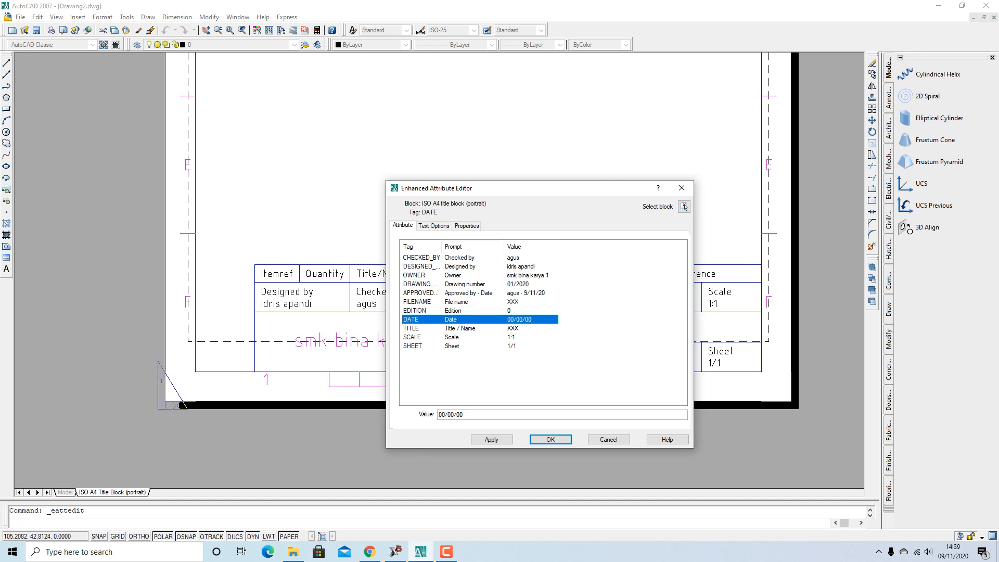
Change the DATE attribute to 8/11/20
{"action": "left_click", "coordinate": [447, 414]}
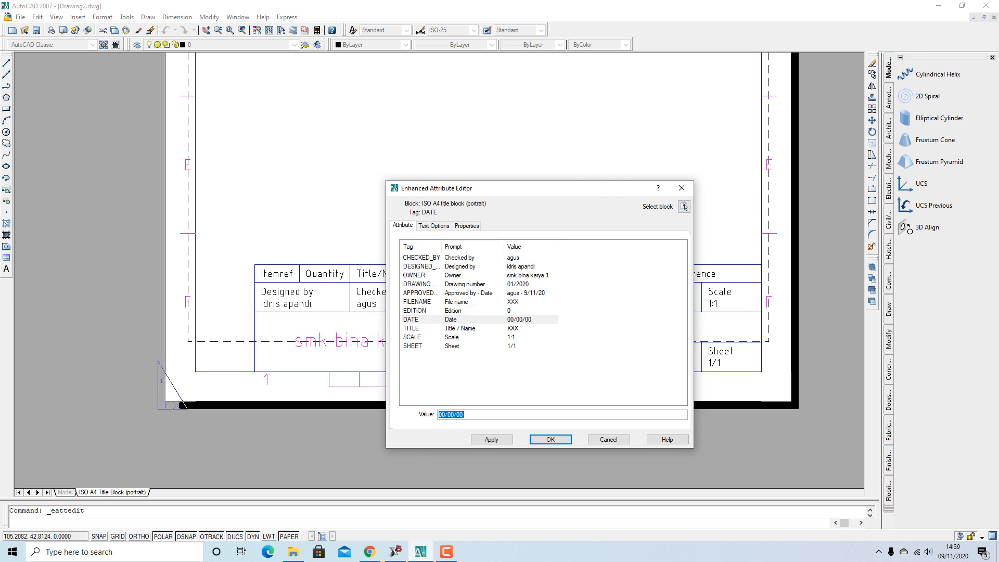
{"action": "left_click", "coordinate": [447, 414]}
{"action": "key", "text": "BackSpace"}
{"action": "key", "text": "BackSpace"}
{"action": "type", "text": "8"}
{"action": "key", "text": "Right"}
{"action": "key", "text": "Delete"}
{"action": "key", "text": "Delete"}
{"action": "type", "text": "11"}
{"action": "key", "text": "BackSpace"}
{"action": "key", "text": "BackSpace"}
{"action": "type", "text": "20"}
{"action": "key", "text": "Return"}
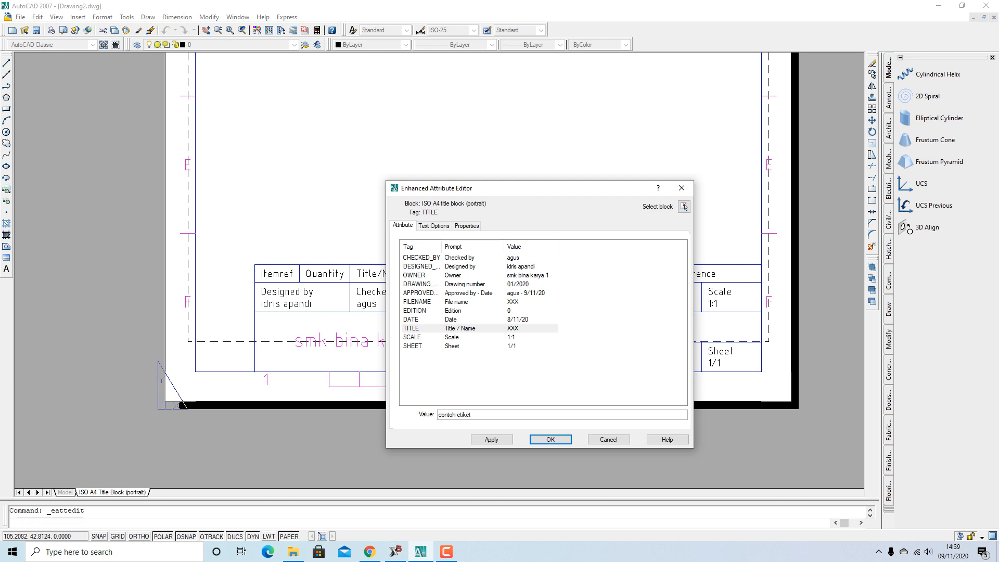
Confirm title 'contoh etiket', scale 1:1 and sheet 1/1, then apply and close the editor
{"action": "key", "text": "Return"}
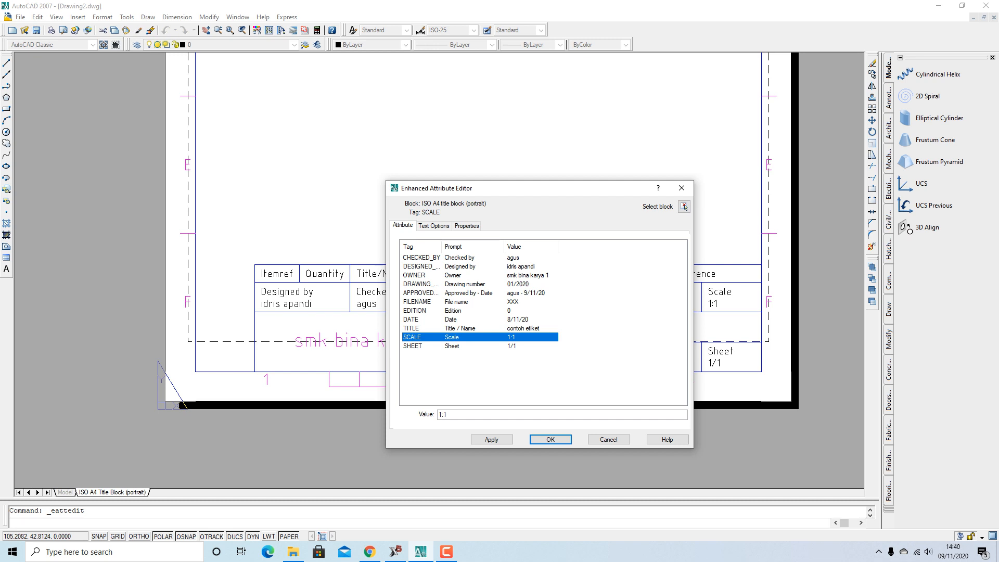
{"action": "key", "text": "Return"}
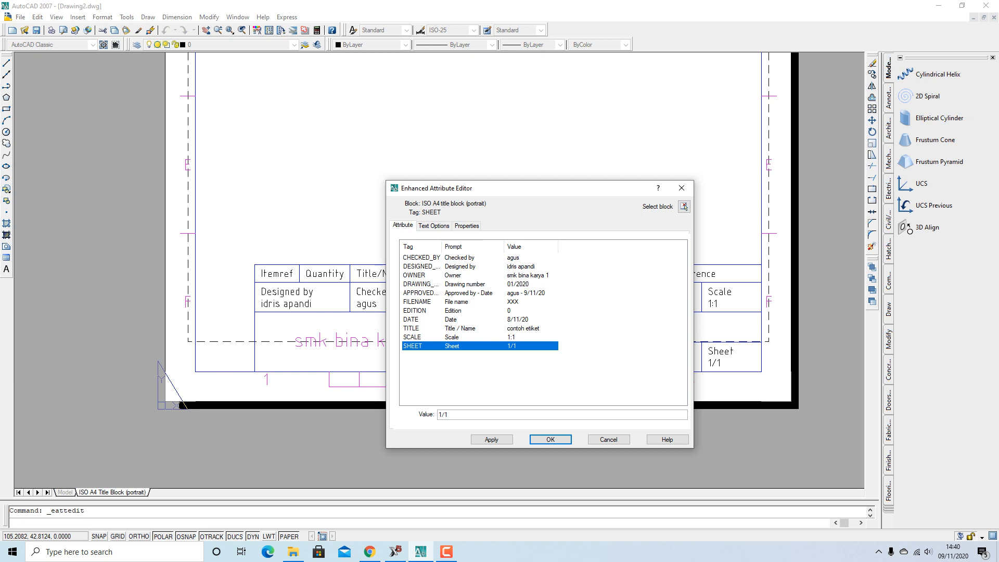
{"action": "left_click", "coordinate": [491, 440]}
{"action": "left_click", "coordinate": [549, 439]}
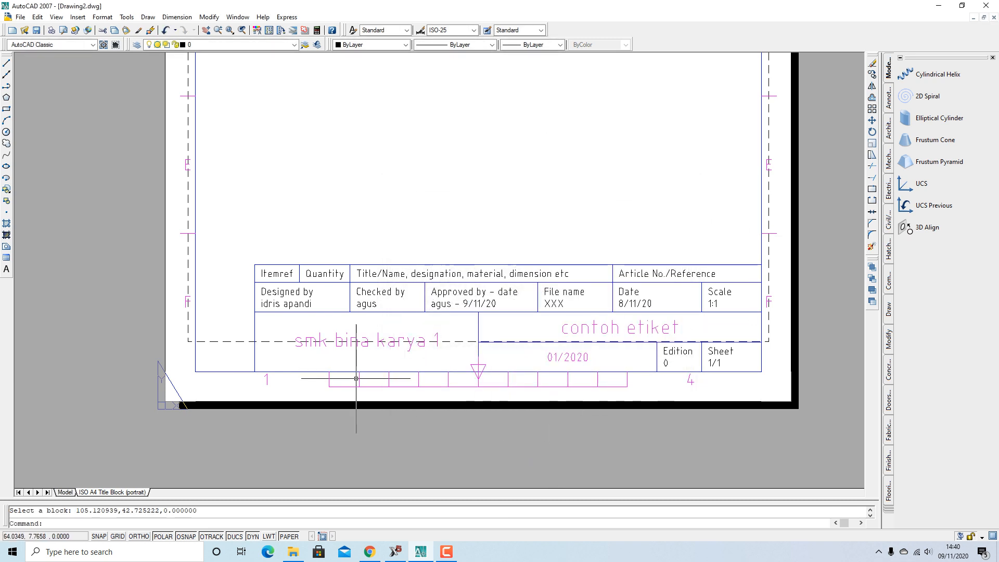
{"action": "scroll", "coordinate": [357, 371], "scroll_direction": "down", "scroll_amount": 2}
{"action": "scroll", "coordinate": [357, 371], "scroll_direction": "up", "scroll_amount": 4}
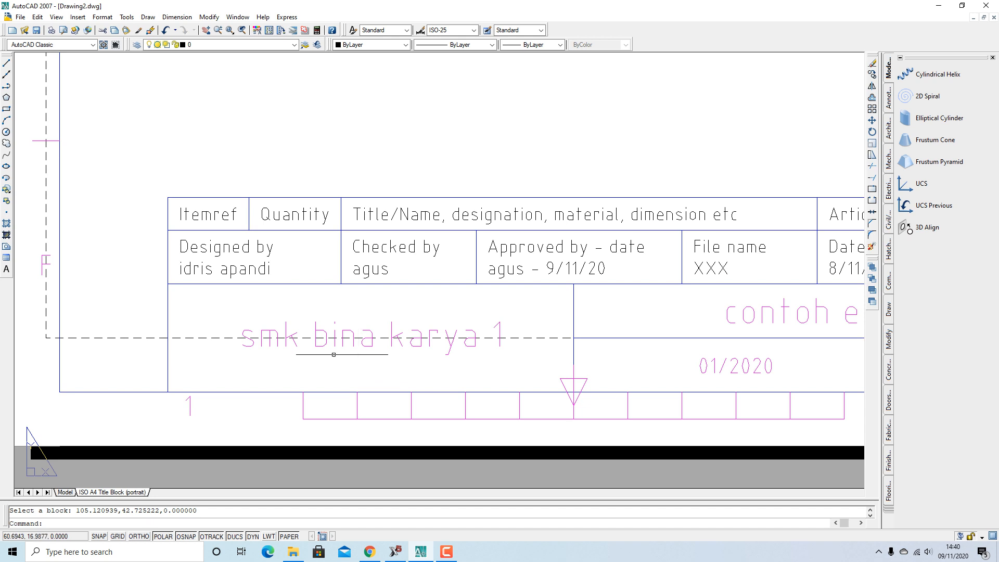
{"action": "scroll", "coordinate": [318, 356], "scroll_direction": "down", "scroll_amount": 4}
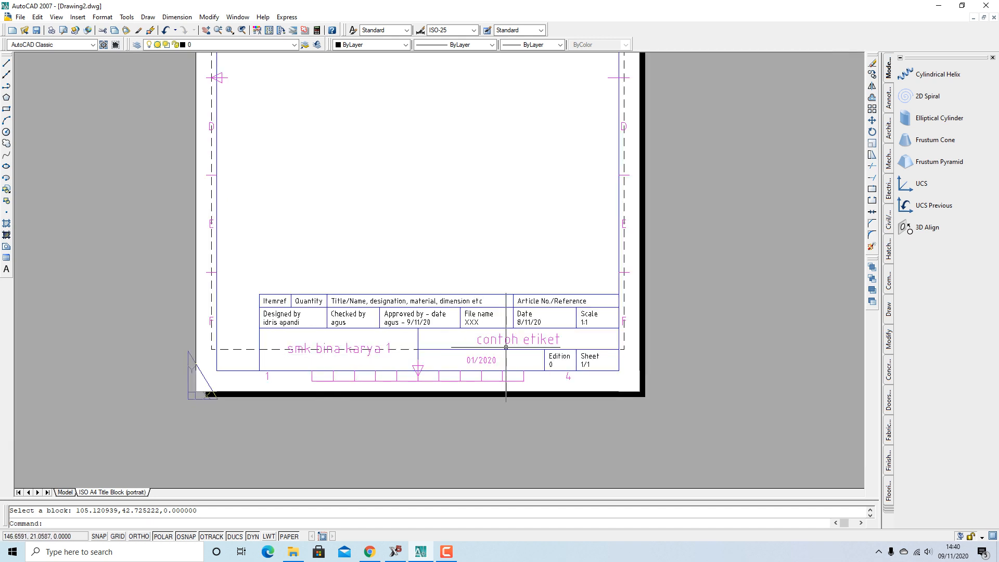
{"action": "scroll", "coordinate": [506, 347], "scroll_direction": "up", "scroll_amount": 2}
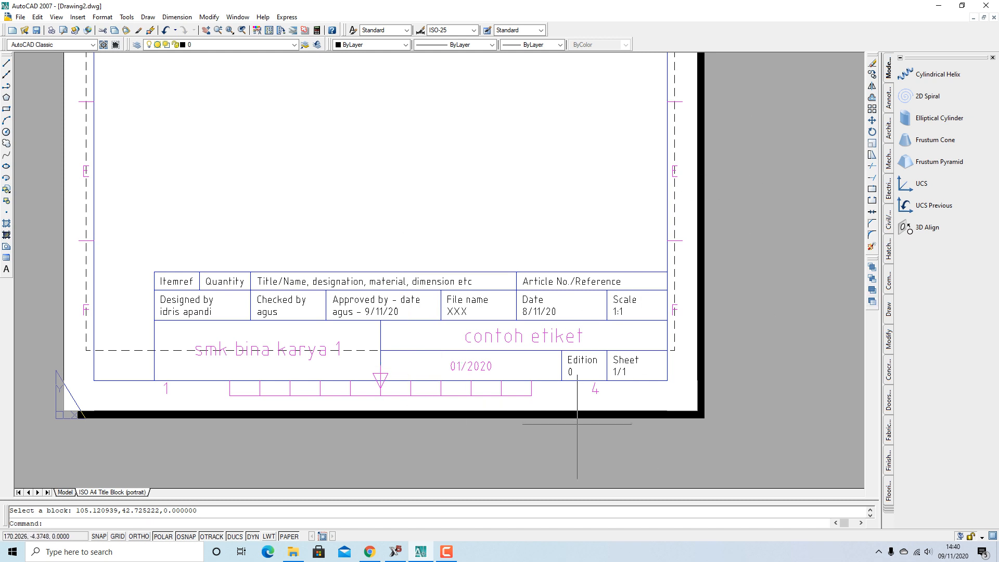
{"action": "scroll", "coordinate": [566, 423], "scroll_direction": "down", "scroll_amount": 3}
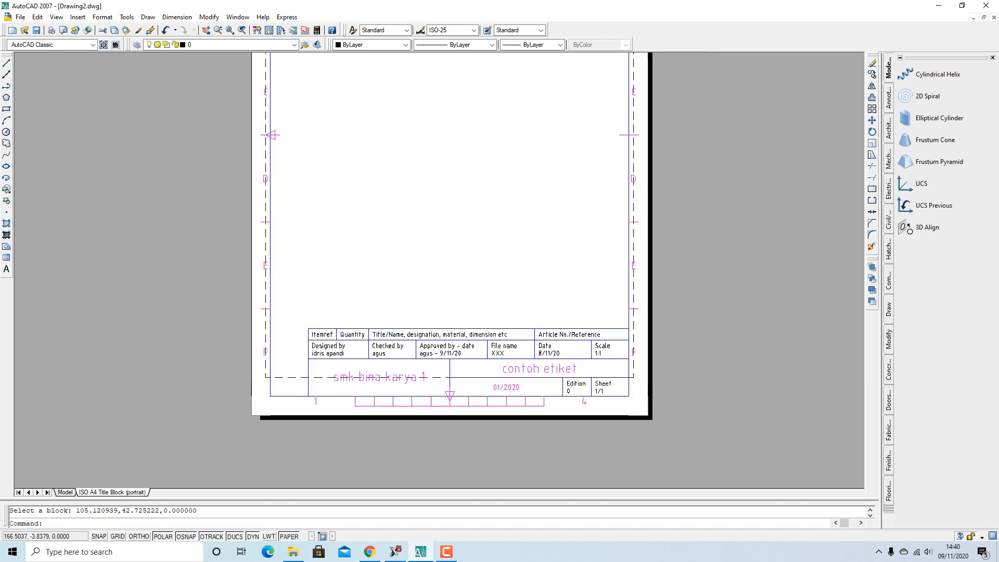
{"action": "scroll", "coordinate": [566, 423], "scroll_direction": "down", "scroll_amount": 4}
{"action": "scroll", "coordinate": [569, 261], "scroll_direction": "up", "scroll_amount": 4}
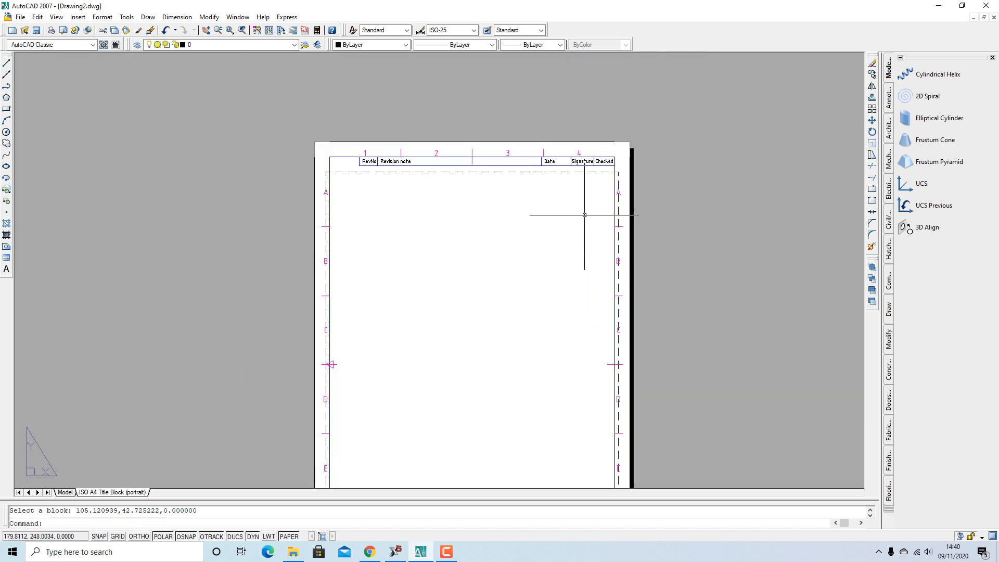
{"action": "scroll", "coordinate": [458, 191], "scroll_direction": "down", "scroll_amount": 2}
{"action": "scroll", "coordinate": [458, 190], "scroll_direction": "up", "scroll_amount": 2}
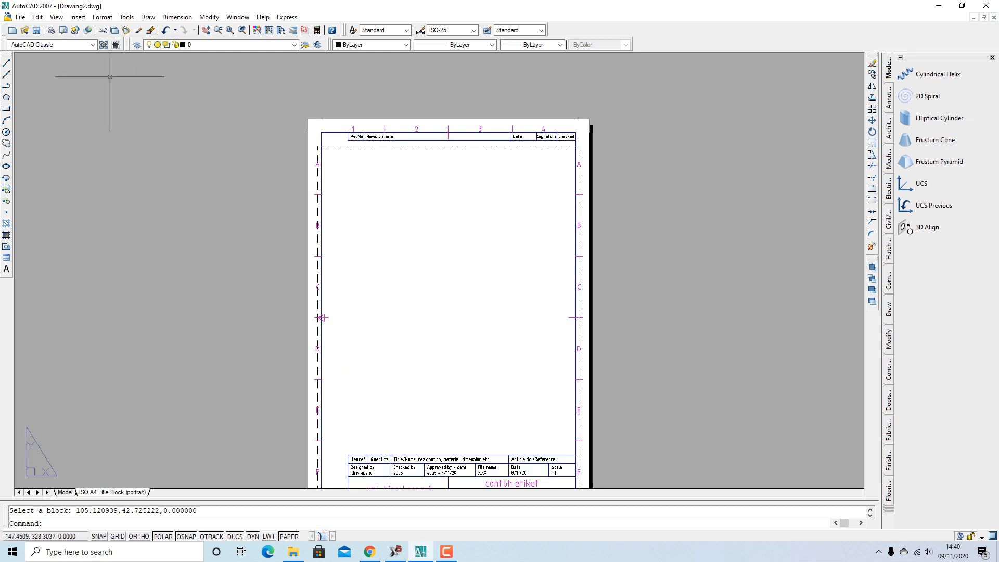
Draw a 100-unit horizontal line with Ortho on near the sheet's top left
{"action": "left_click", "coordinate": [7, 63]}
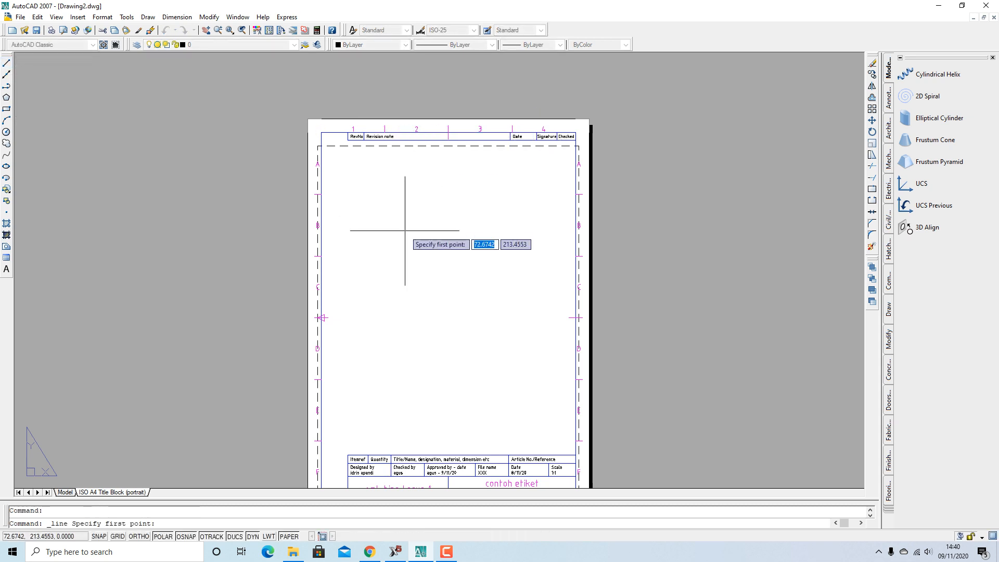
{"action": "left_click", "coordinate": [379, 180]}
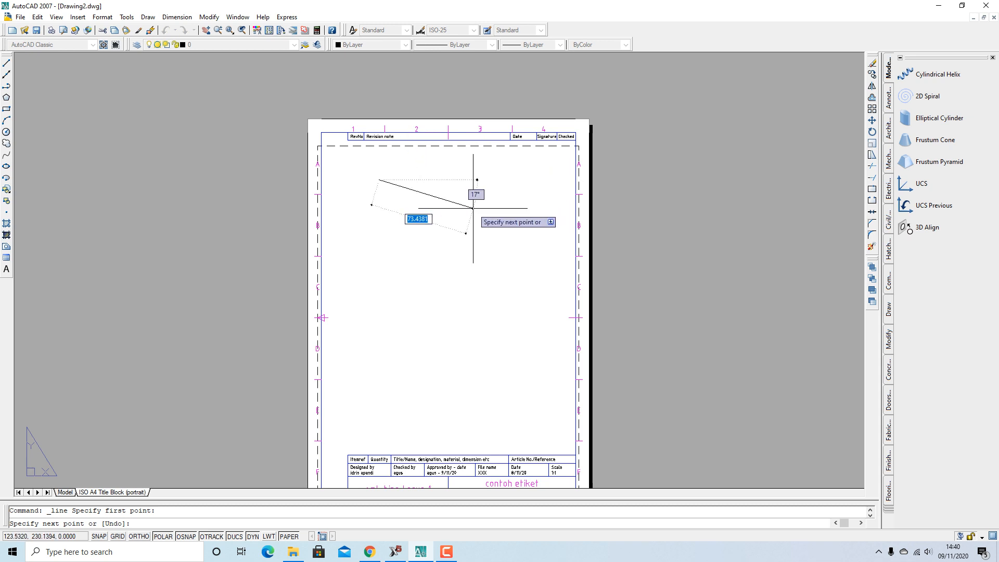
{"action": "key", "text": "F8"}
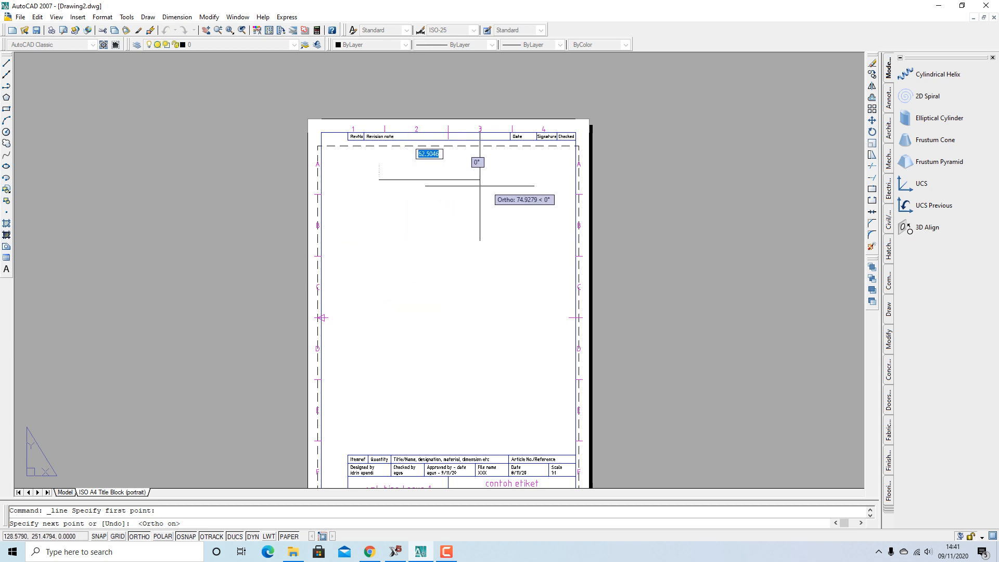
{"action": "type", "text": "100"}
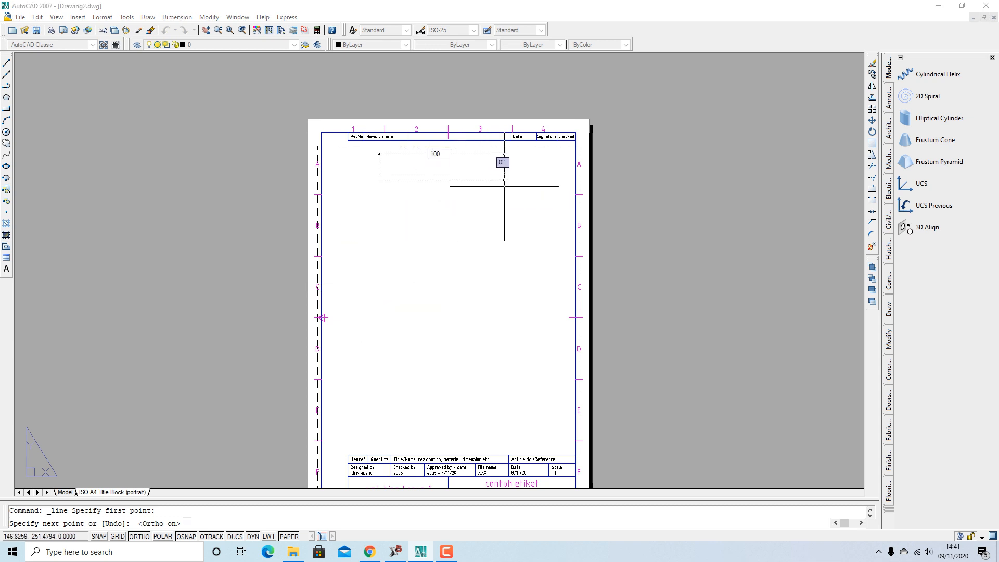
{"action": "key", "text": "Return"}
{"action": "key", "text": "Return"}
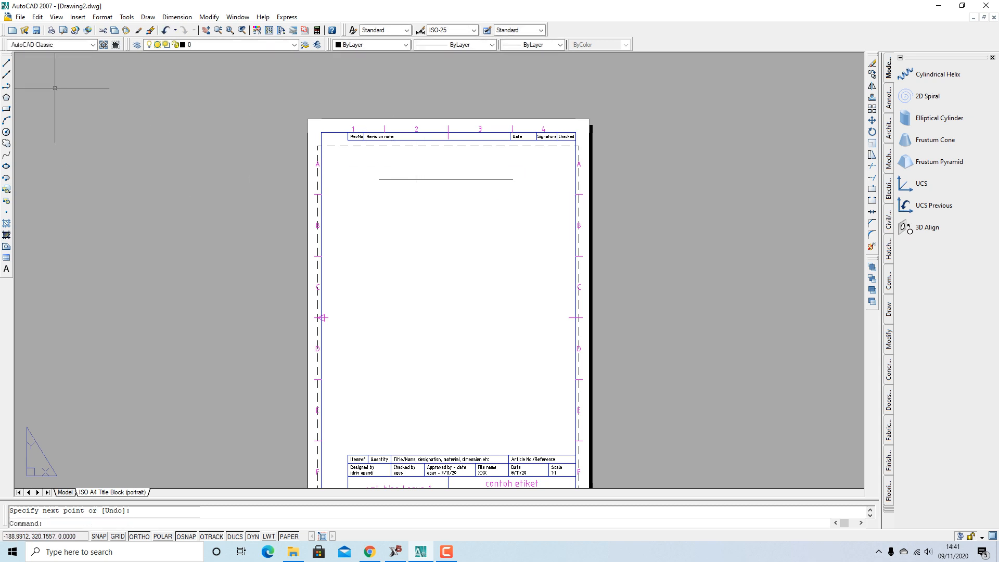
Draw a circle of radius 25 centred just below the line
{"action": "left_click", "coordinate": [6, 132]}
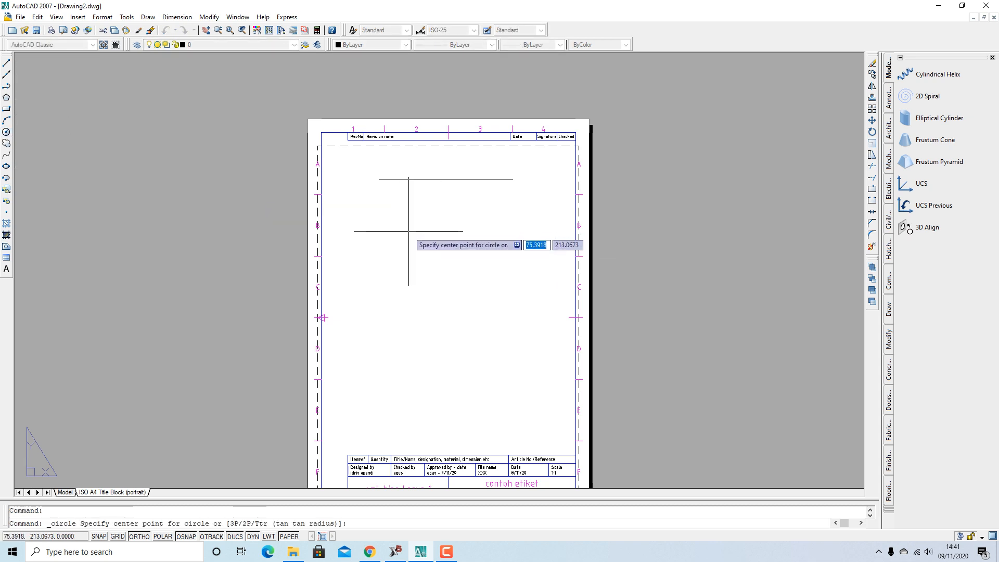
{"action": "left_click", "coordinate": [445, 235]}
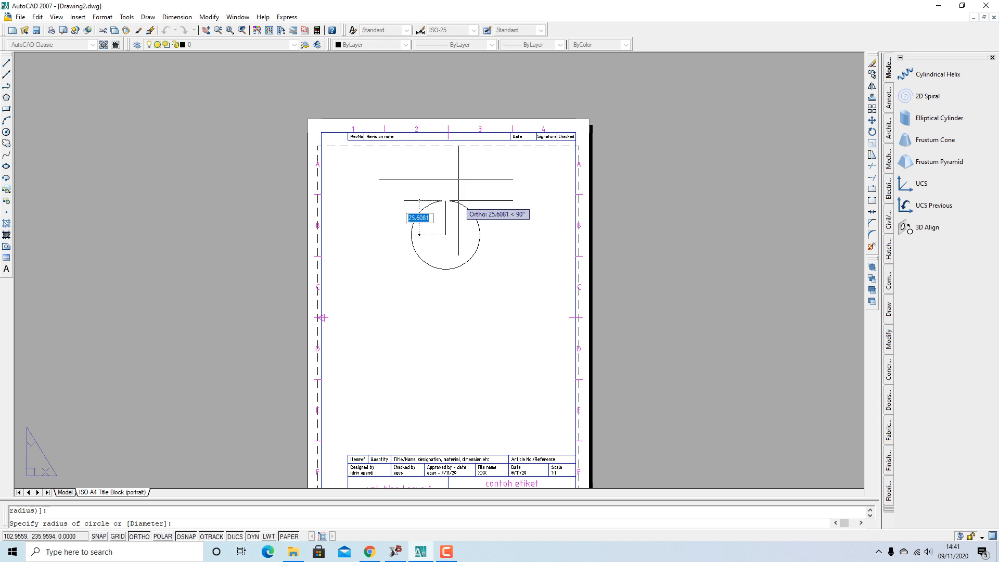
{"action": "type", "text": "25"}
{"action": "key", "text": "Return"}
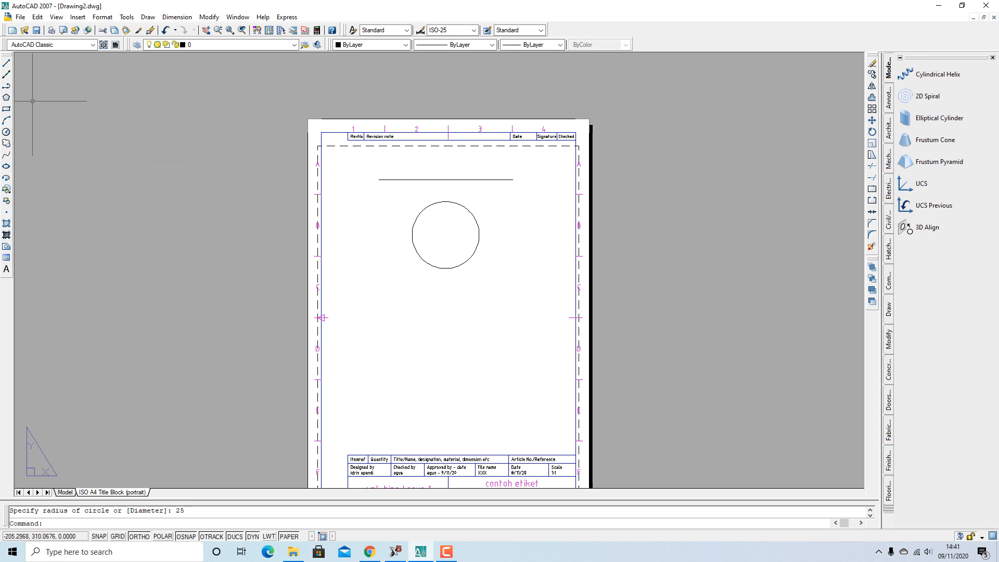
Draw a trial rectangle with size 60 below the circle, then delete it
{"action": "left_click", "coordinate": [6, 109]}
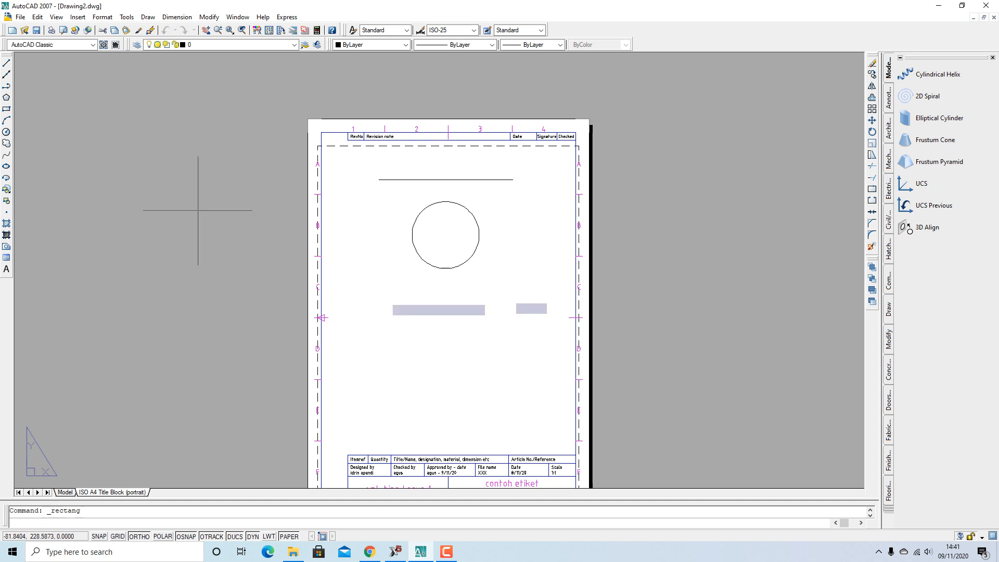
{"action": "left_click", "coordinate": [393, 292]}
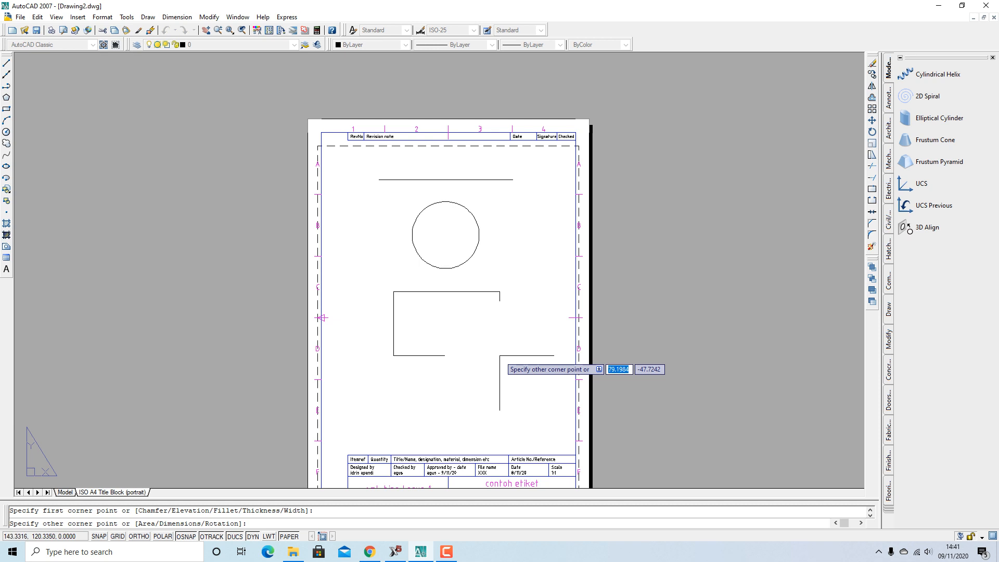
{"action": "type", "text": "60"}
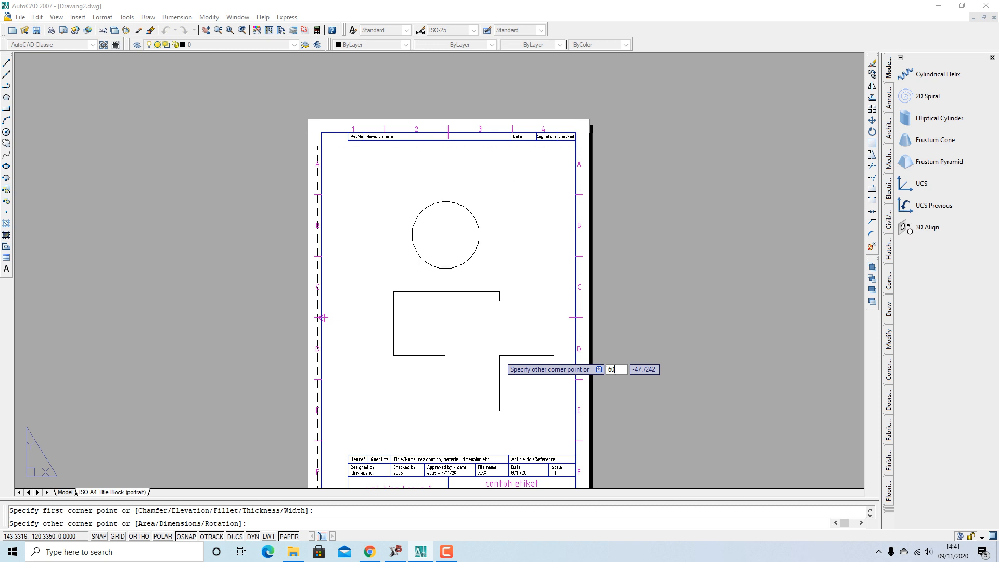
{"action": "key", "text": "BackSpace"}
{"action": "key", "text": "BackSpace"}
{"action": "key", "text": "Up"}
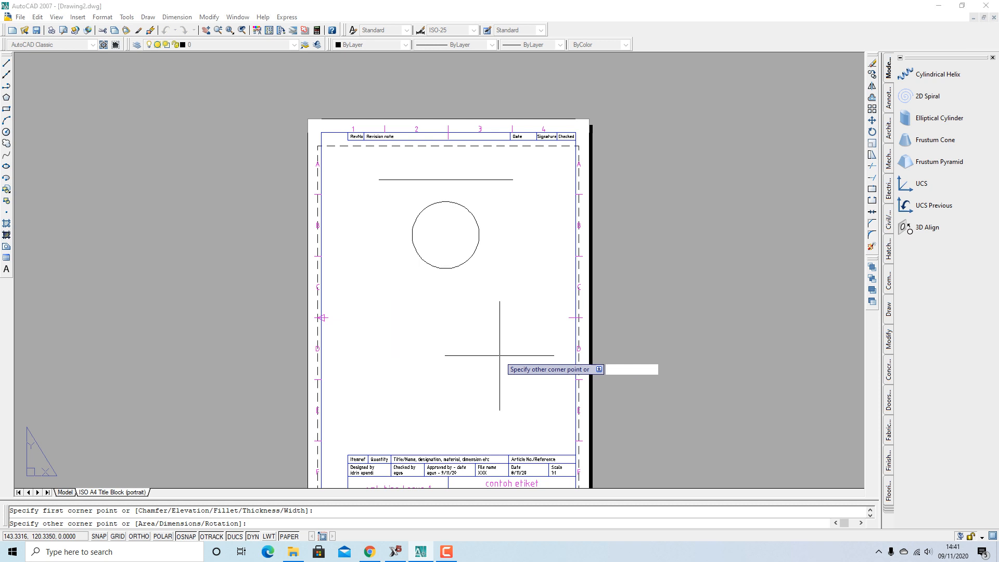
{"action": "key", "text": "Down"}
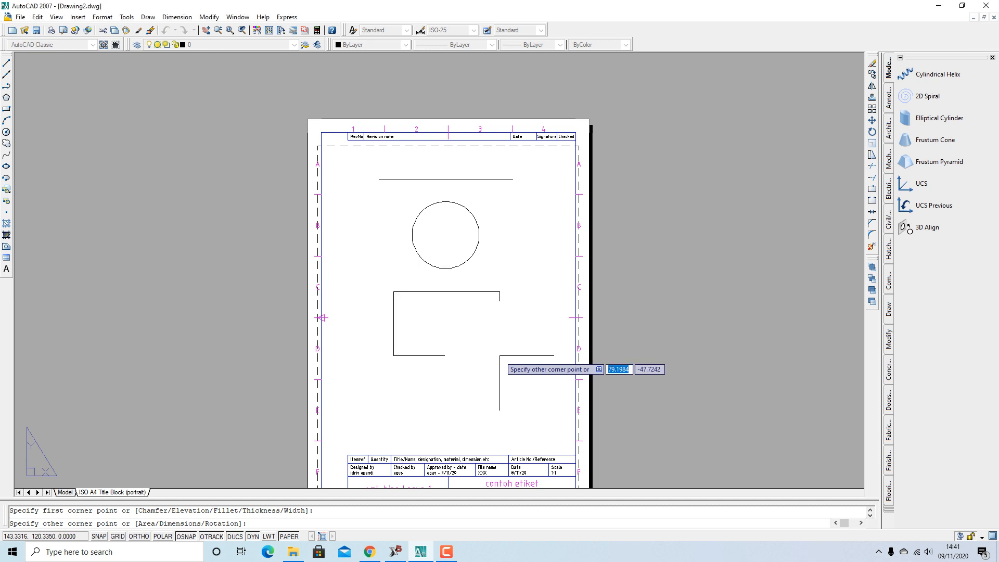
{"action": "type", "text": "60"}
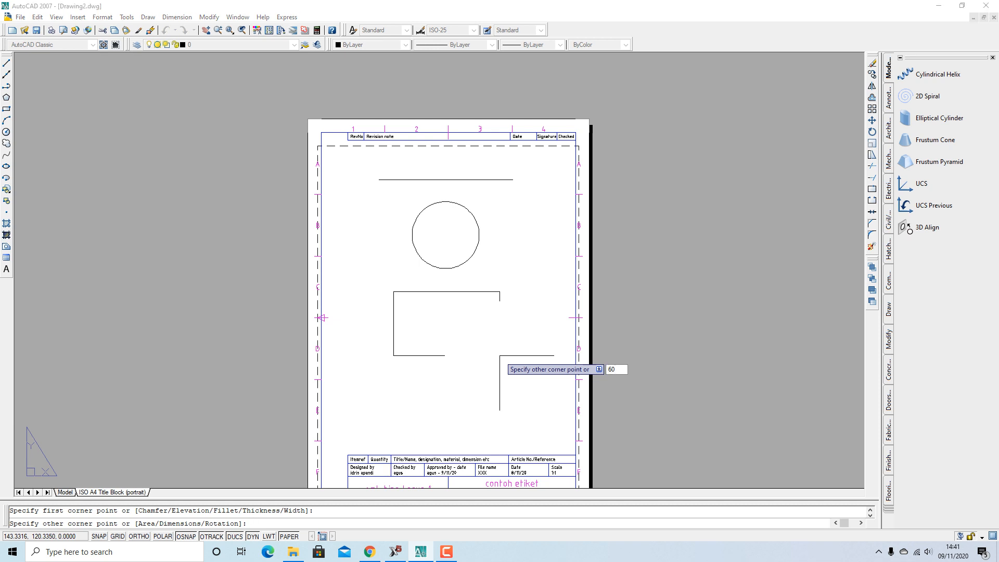
{"action": "key", "text": "Return"}
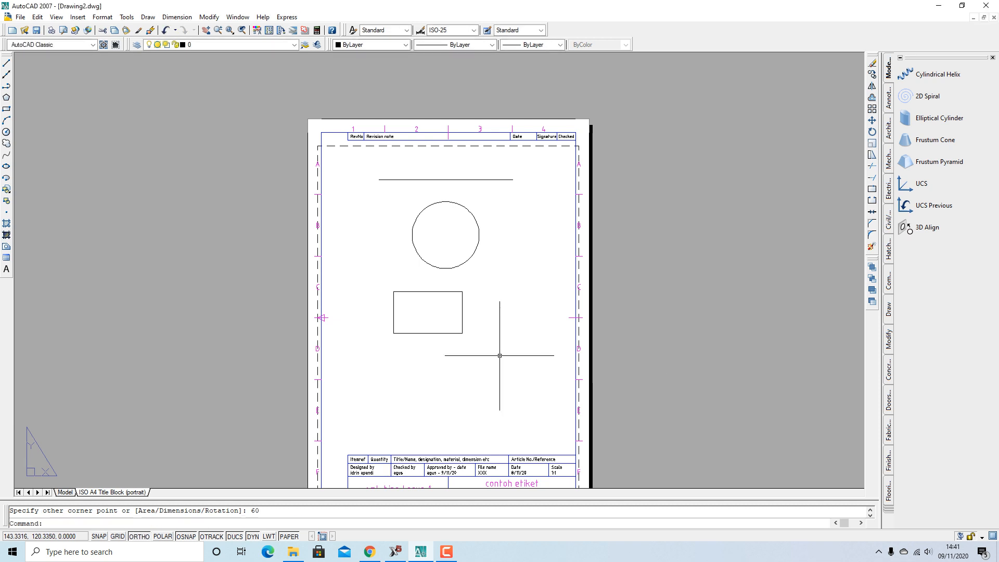
{"action": "left_click", "coordinate": [448, 332]}
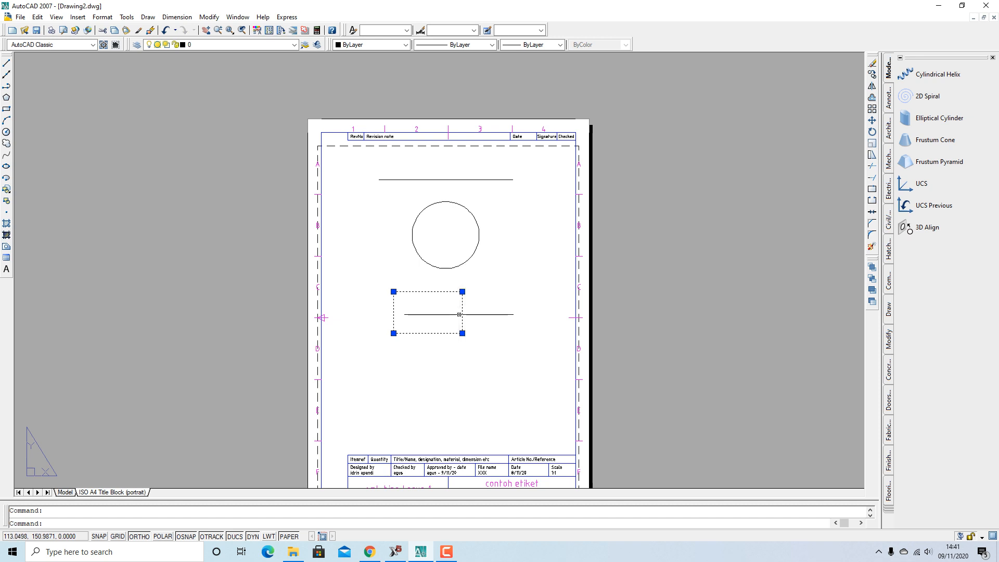
{"action": "key", "text": "Delete"}
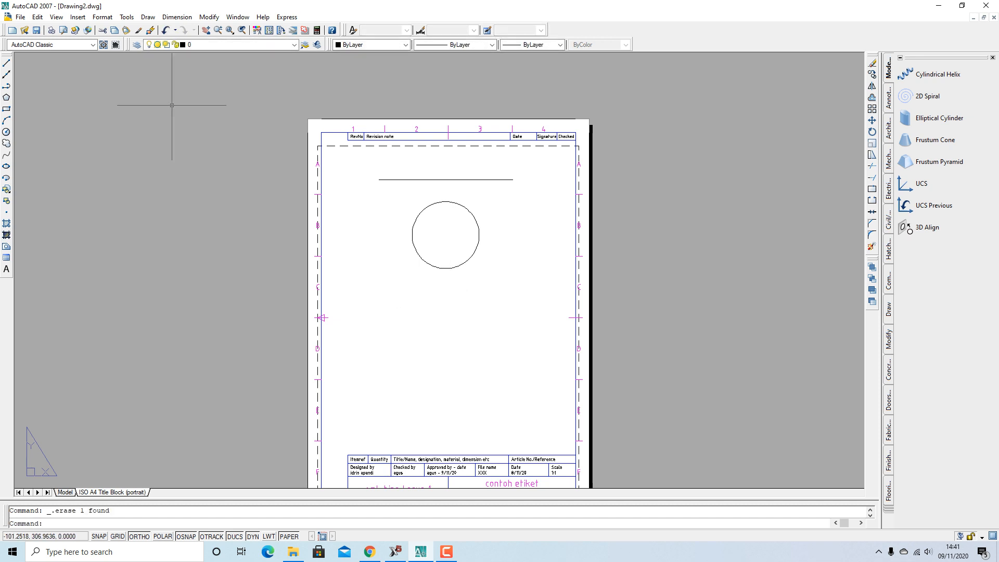
Draw a new 60-unit-wide rectangle and move it centred under the circle
{"action": "left_click", "coordinate": [6, 108]}
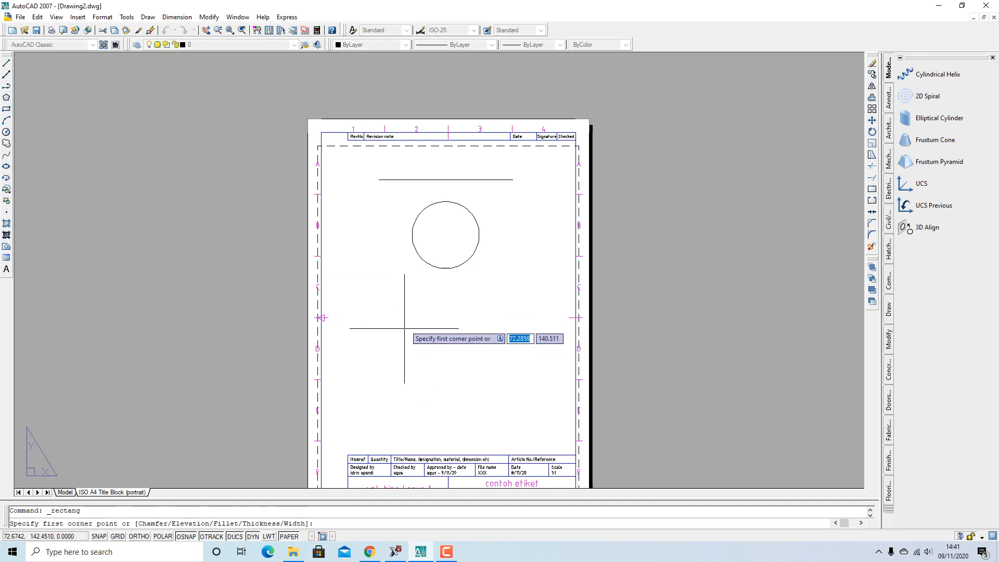
{"action": "left_click", "coordinate": [393, 302]}
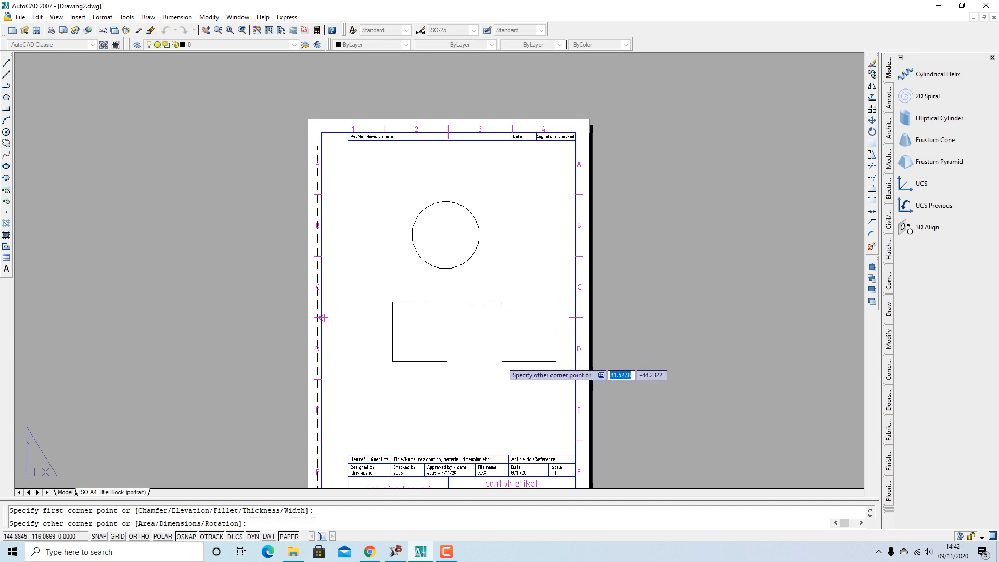
{"action": "type", "text": "6"}
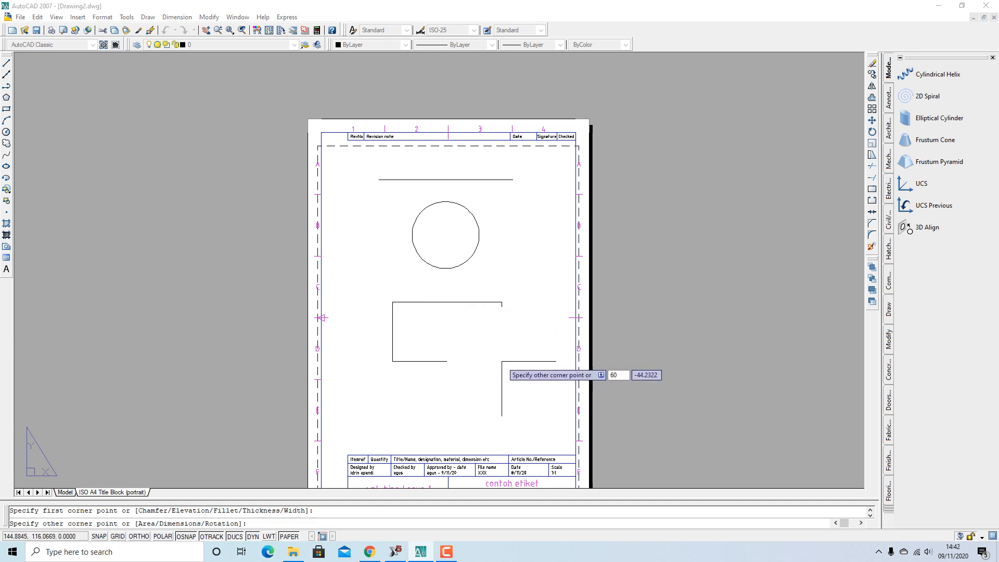
{"action": "type", "text": "0"}
{"action": "key", "text": "Return"}
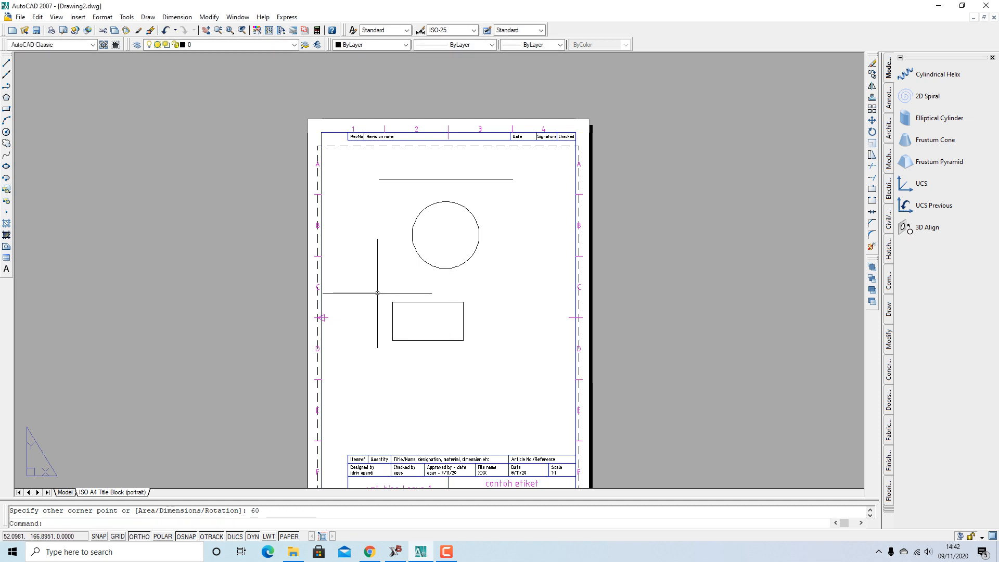
{"action": "left_click", "coordinate": [401, 301]}
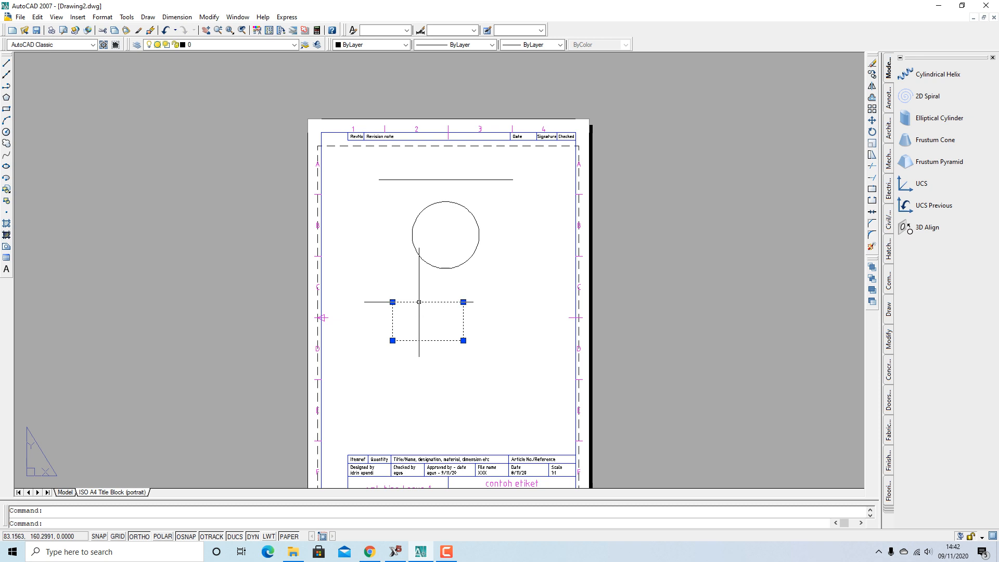
{"action": "mouse_move", "coordinate": [425, 302]}
{"action": "left_mouse_down"}
{"action": "mouse_move", "coordinate": [467, 288]}
{"action": "mouse_move", "coordinate": [441, 294]}
{"action": "left_mouse_up"}
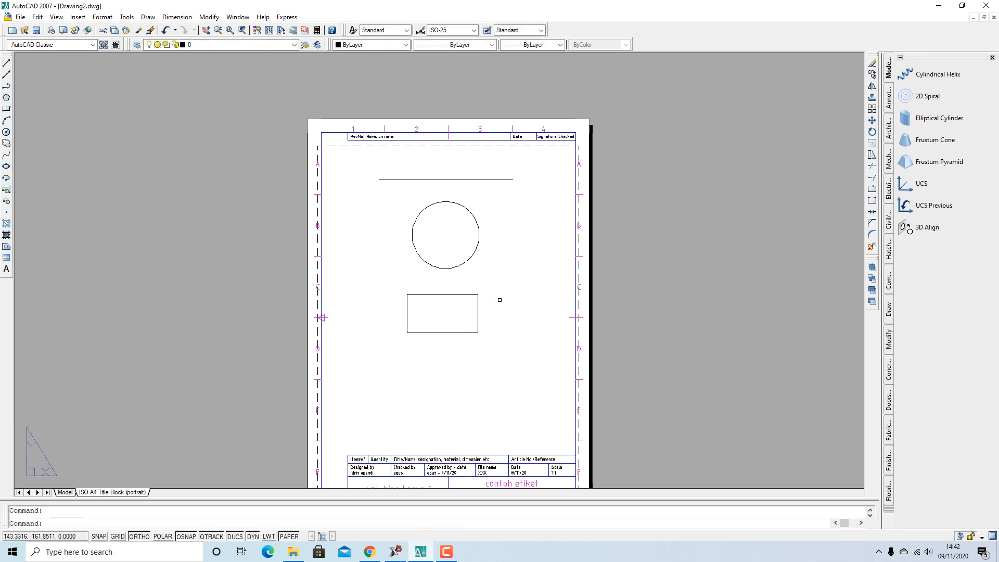
Draw a circle of radius 25 centred below the rectangle
{"action": "left_click", "coordinate": [6, 132]}
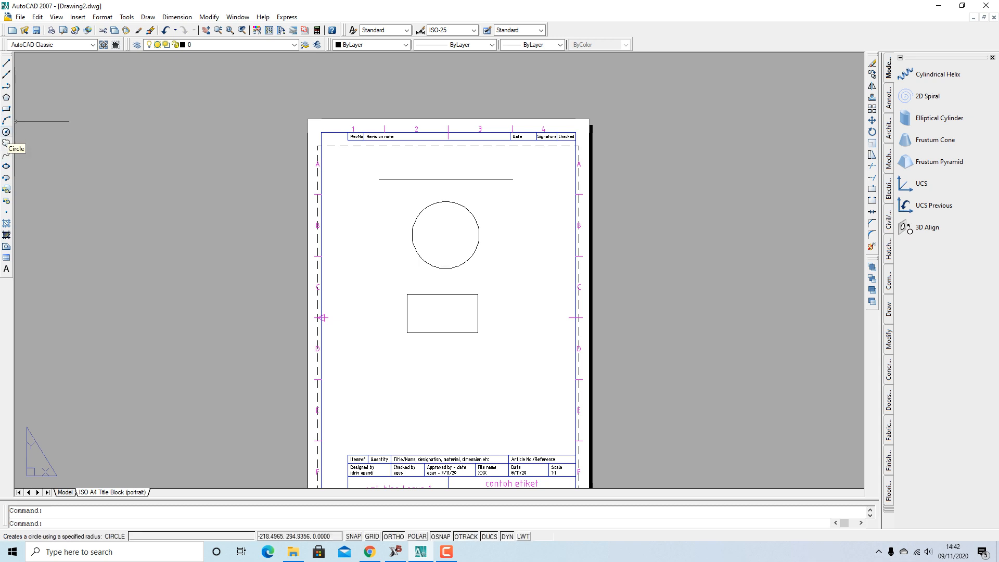
{"action": "left_click", "coordinate": [437, 388]}
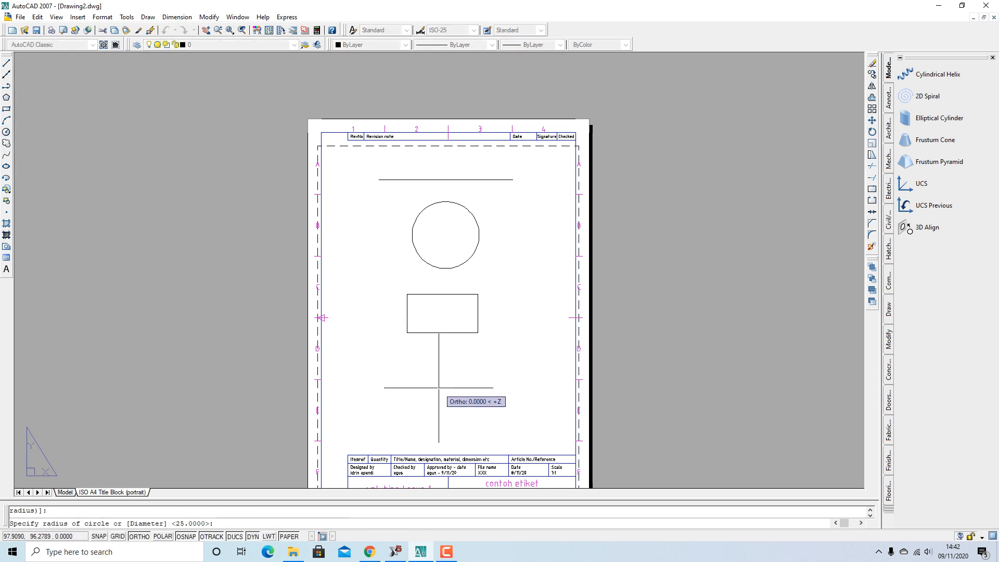
{"action": "type", "text": "25"}
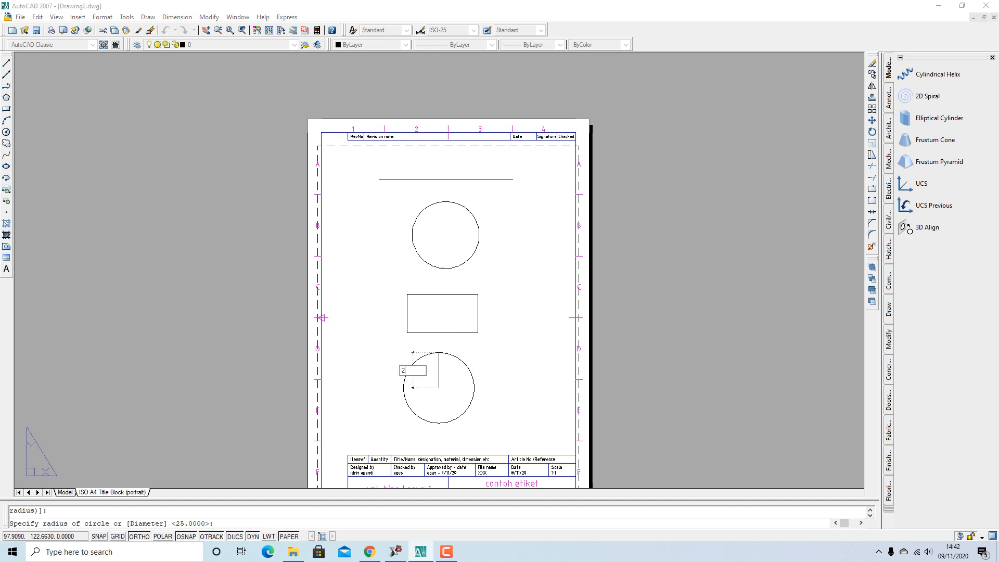
{"action": "key", "text": "Return"}
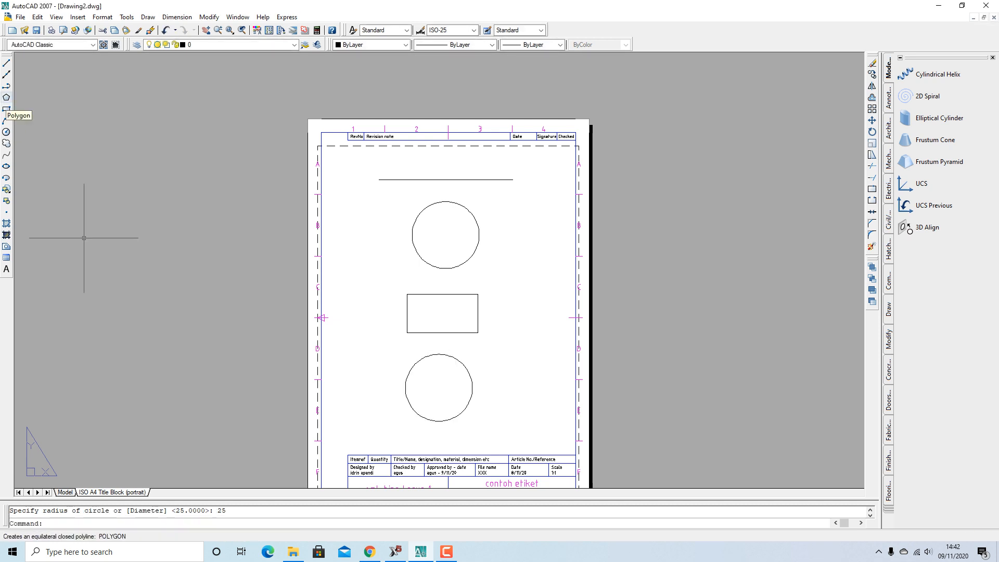
Turn object snap on (F3) and ortho off, cancelling the first polygon attempt
{"action": "left_click", "coordinate": [6, 98]}
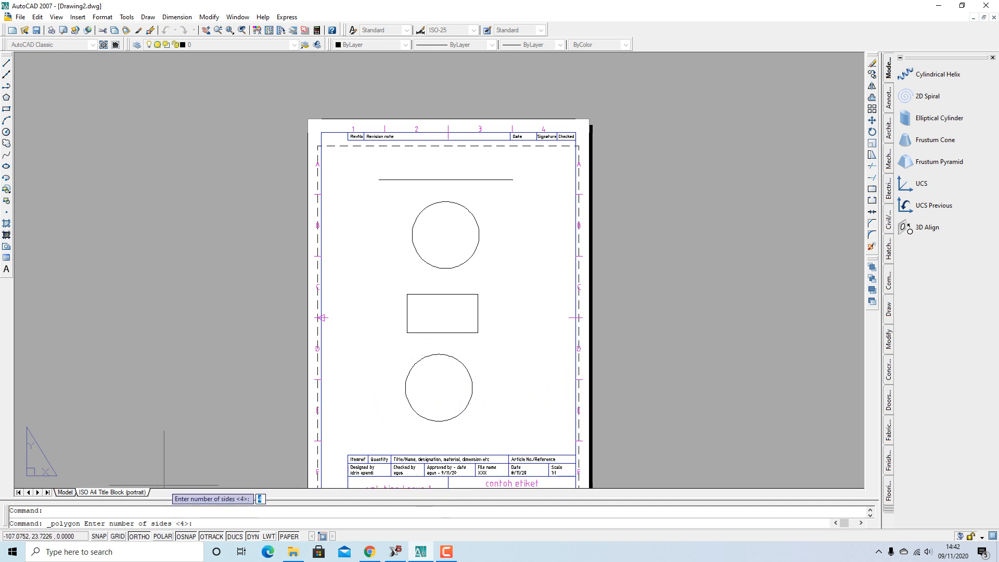
{"action": "key", "text": "F3"}
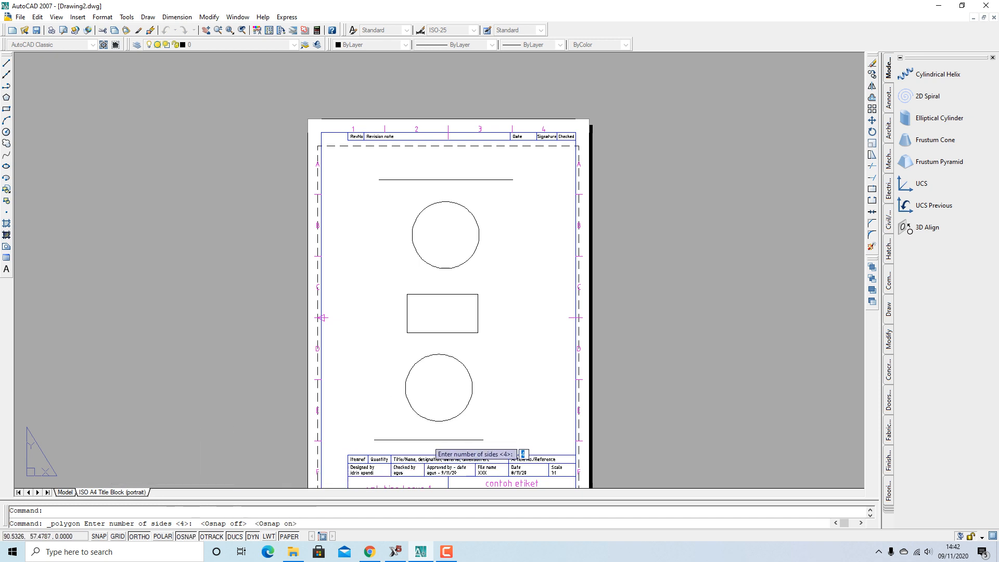
{"action": "scroll", "coordinate": [461, 383], "scroll_direction": "down", "scroll_amount": 2}
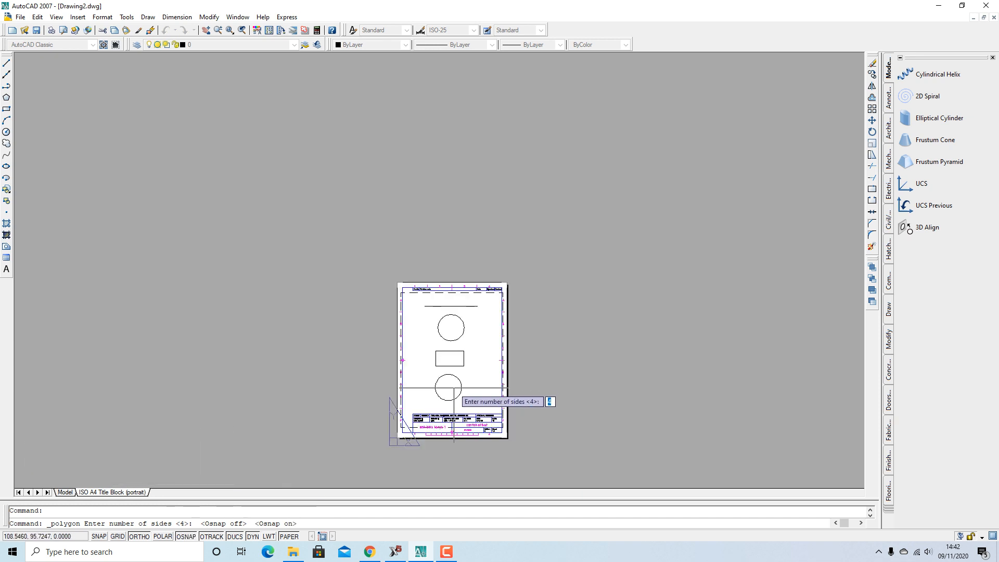
{"action": "scroll", "coordinate": [452, 388], "scroll_direction": "up", "scroll_amount": 4}
{"action": "type", "text": "mid"}
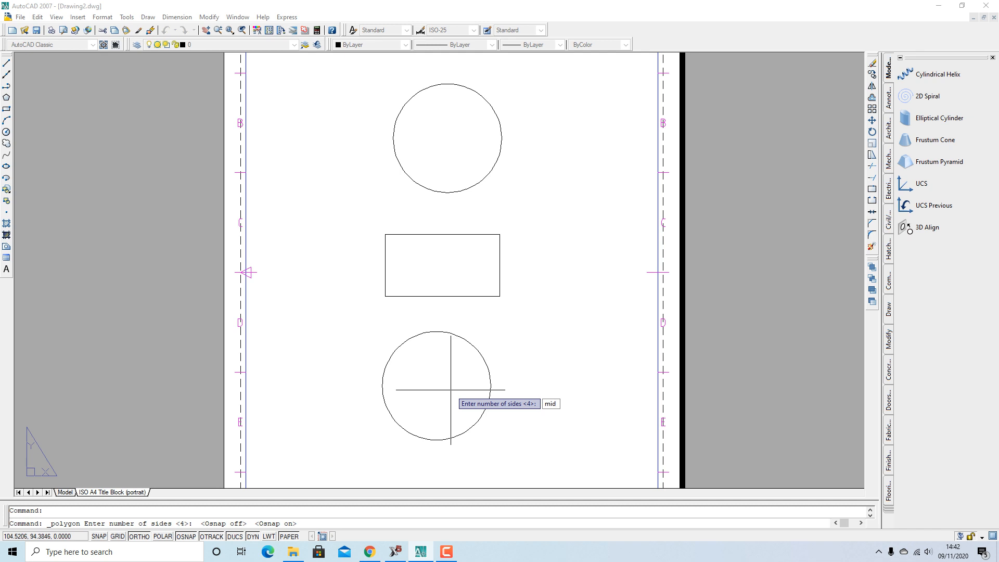
{"action": "key", "text": "Return"}
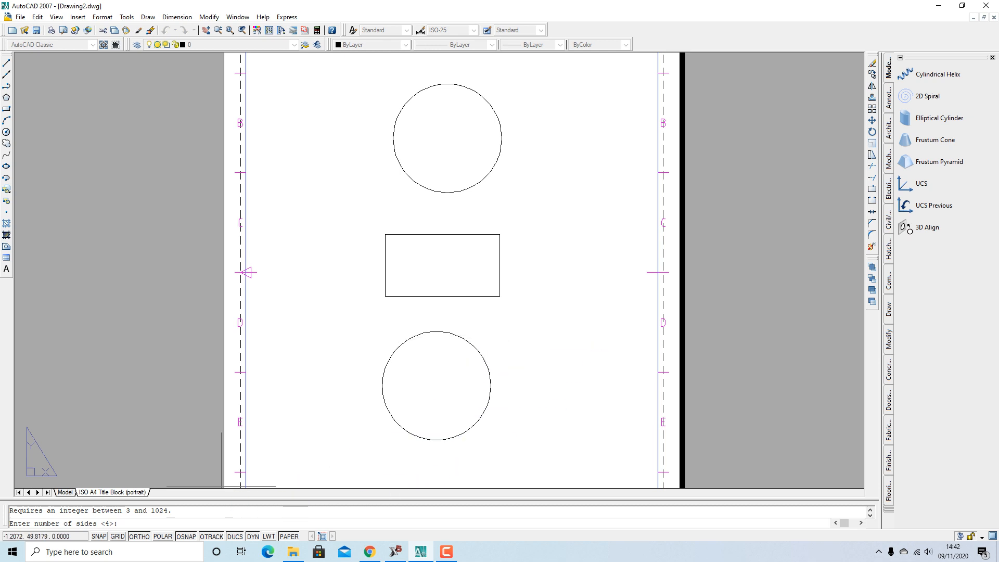
{"action": "left_click", "coordinate": [138, 536]}
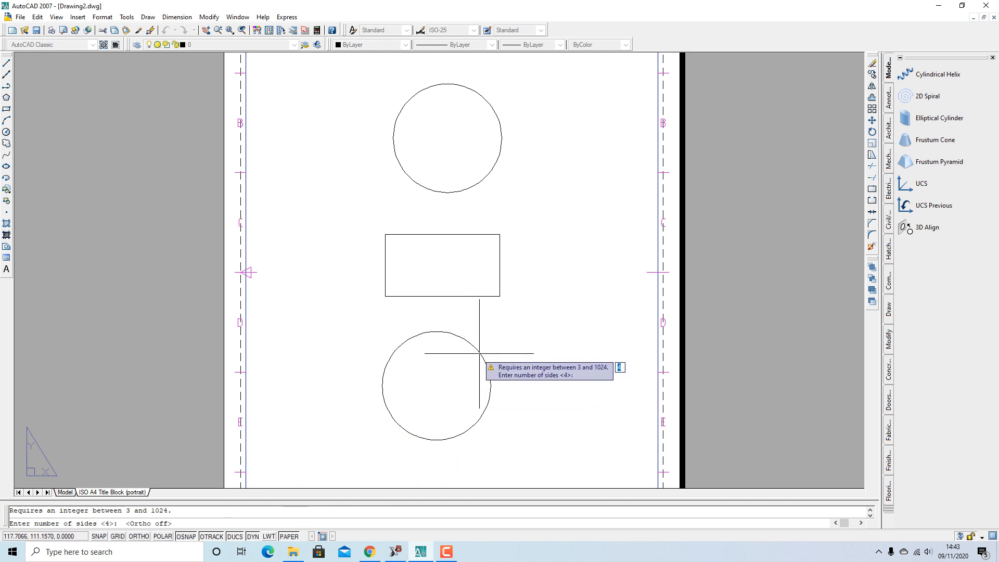
{"action": "key", "text": "Escape"}
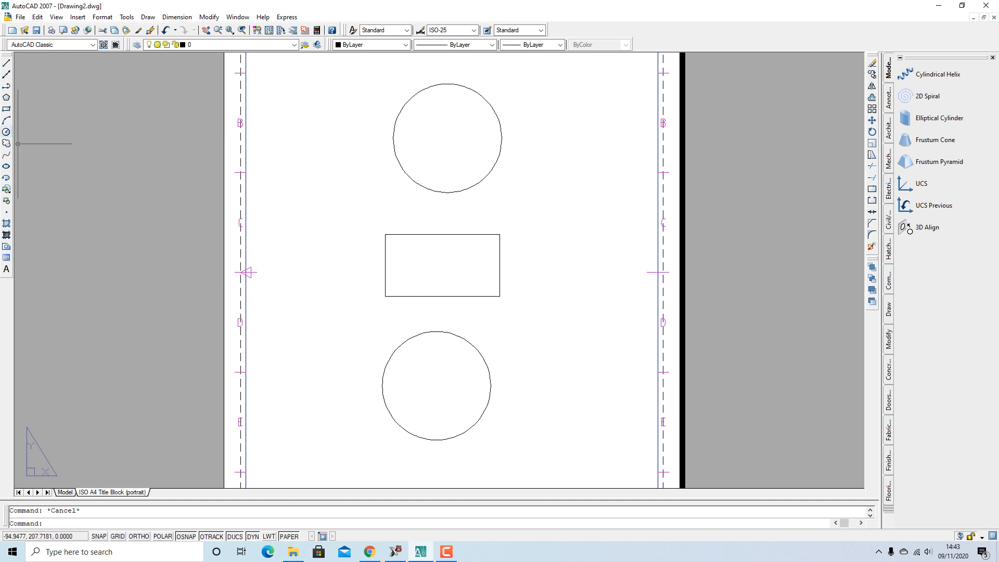
Start a 6-sided inscribed polygon on the lower circle's centre, turn ortho on, then cancel it
{"action": "left_click", "coordinate": [6, 97]}
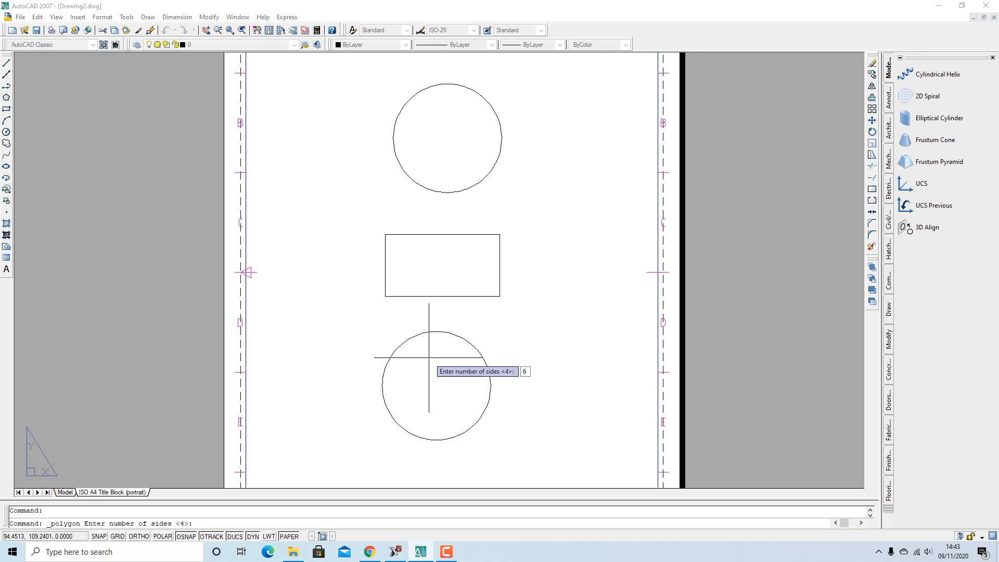
{"action": "key", "text": "Return"}
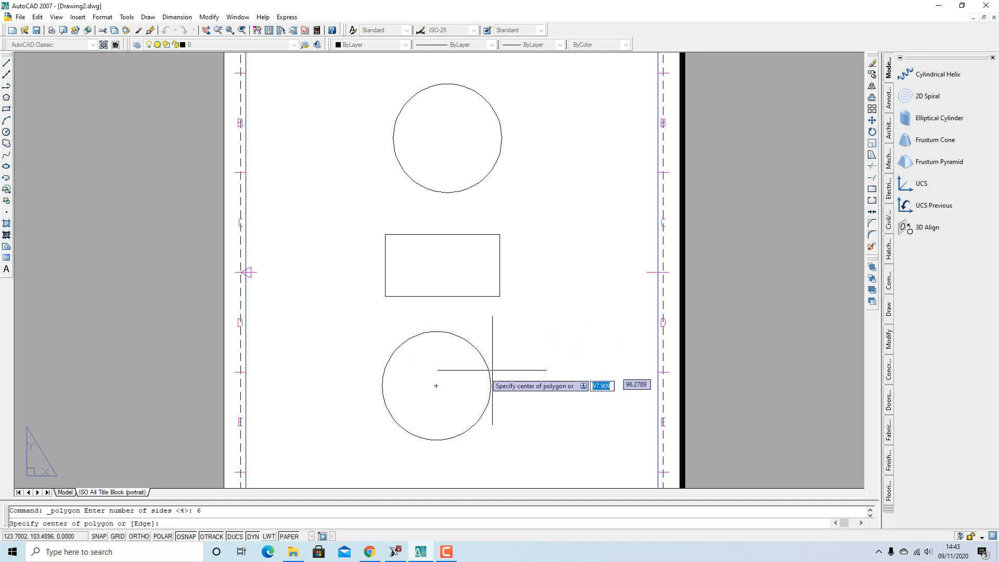
{"action": "left_click", "coordinate": [436, 386]}
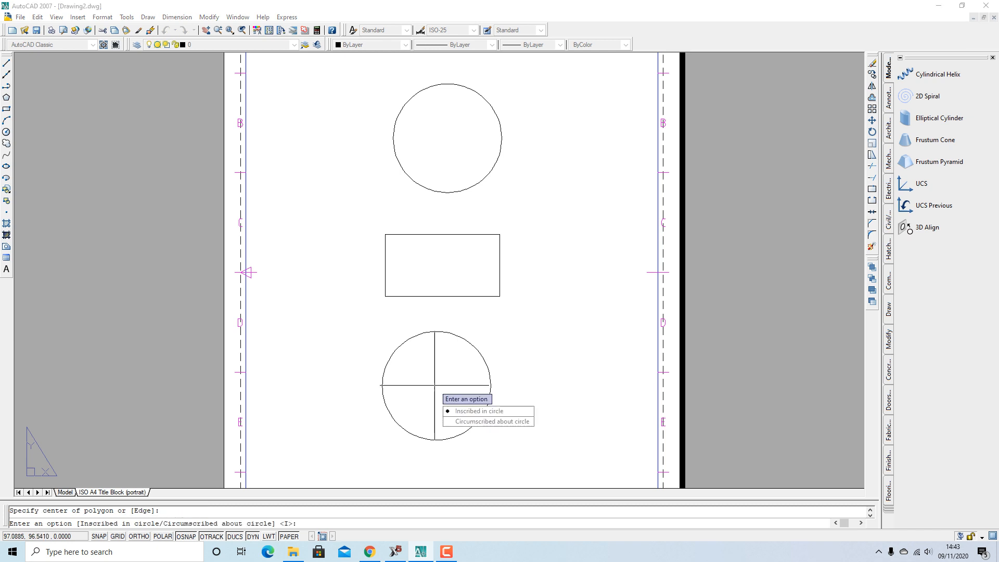
{"action": "key", "text": "Down"}
{"action": "key", "text": "Down"}
{"action": "key", "text": "Down"}
{"action": "key", "text": "Return"}
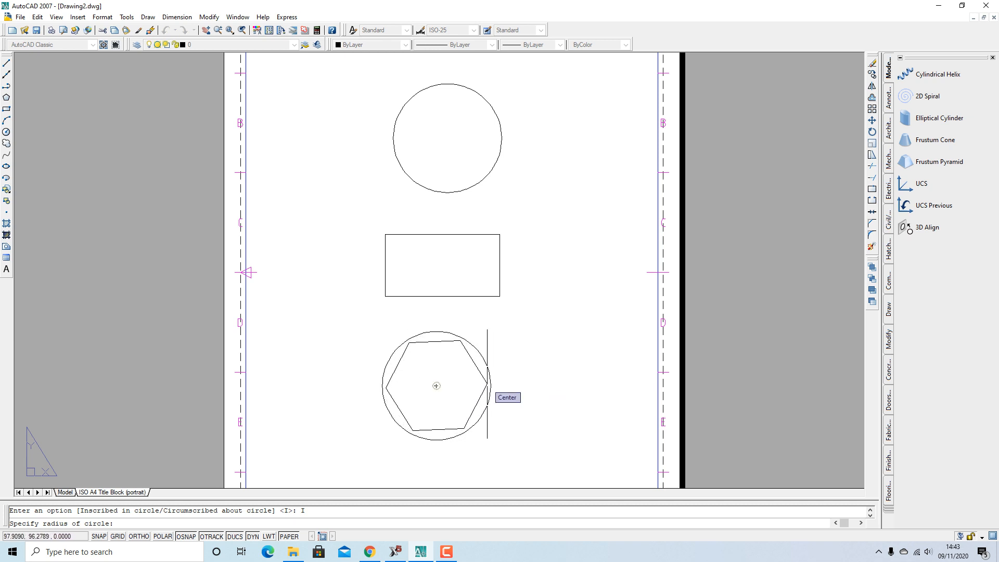
{"action": "key", "text": "F8"}
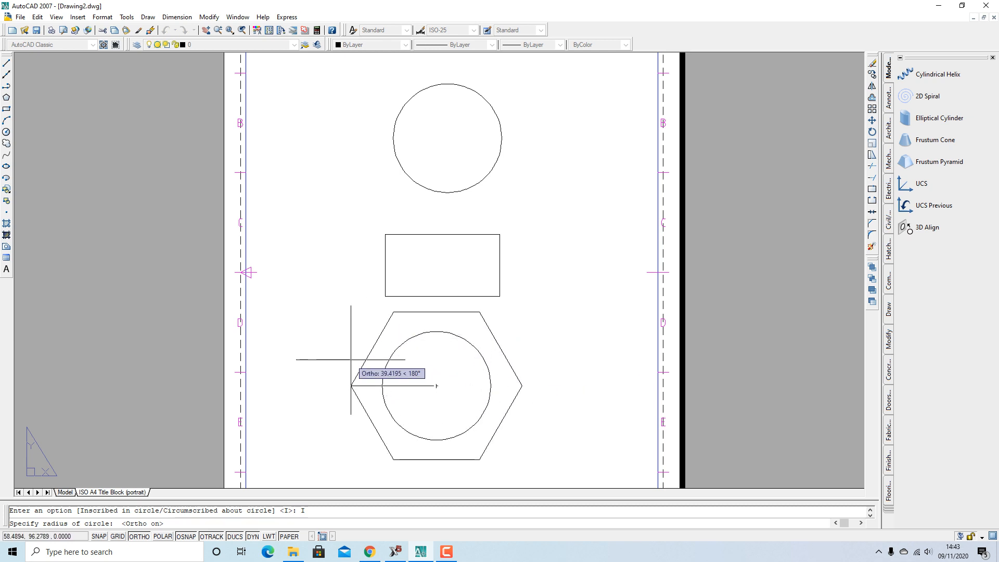
{"action": "key", "text": "Escape"}
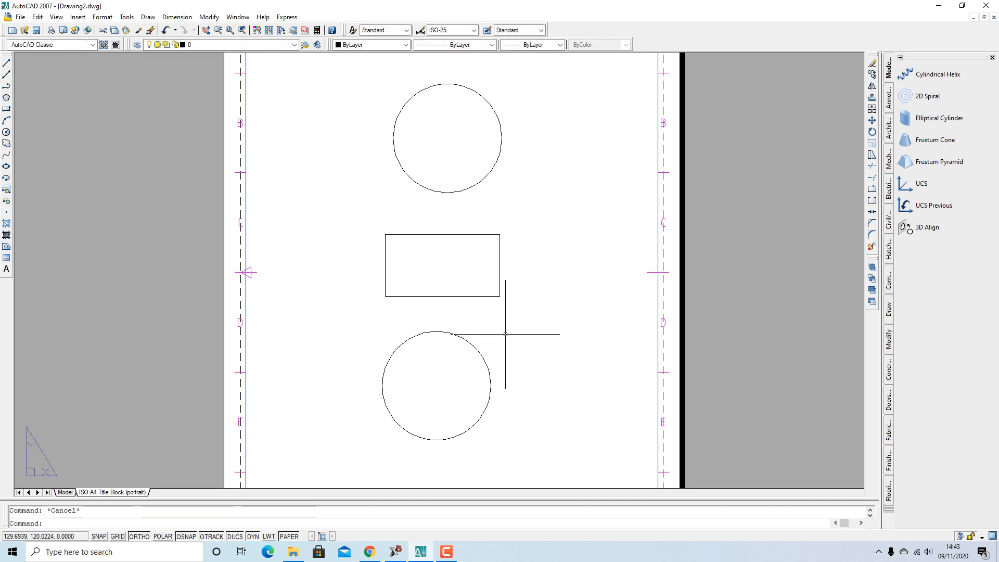
Enable the Tangent, Nearest and Midpoint object snaps in the OSNAP settings
{"action": "type", "text": "osnap"}
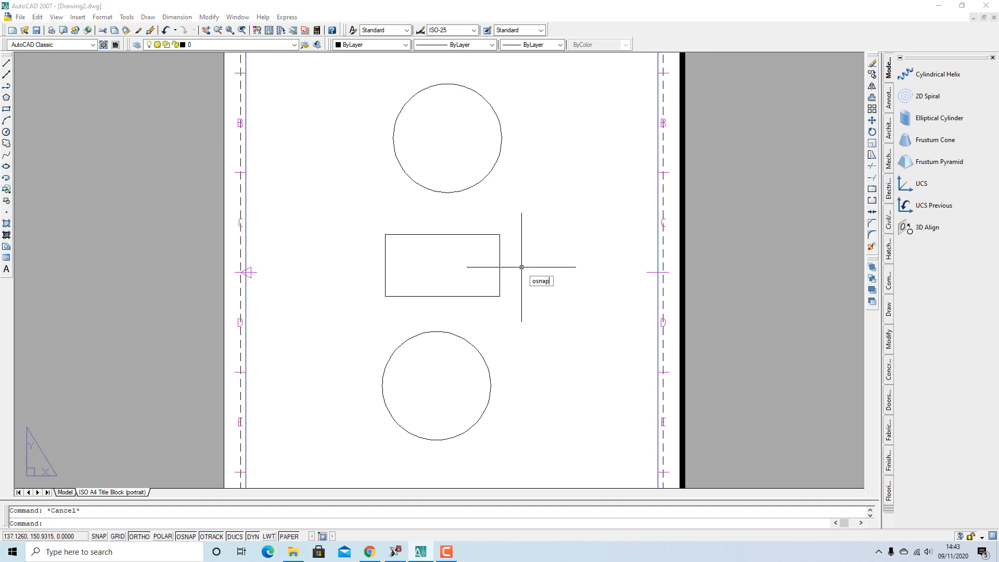
{"action": "key", "text": "Return"}
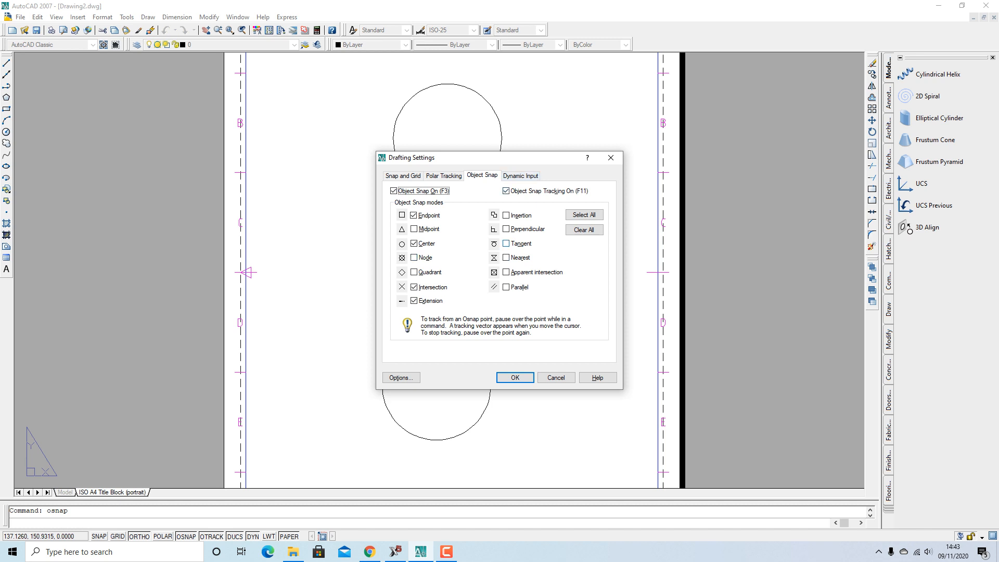
{"action": "left_click", "coordinate": [506, 243]}
{"action": "left_click", "coordinate": [507, 257]}
{"action": "left_click", "coordinate": [415, 228]}
{"action": "left_click", "coordinate": [515, 377]}
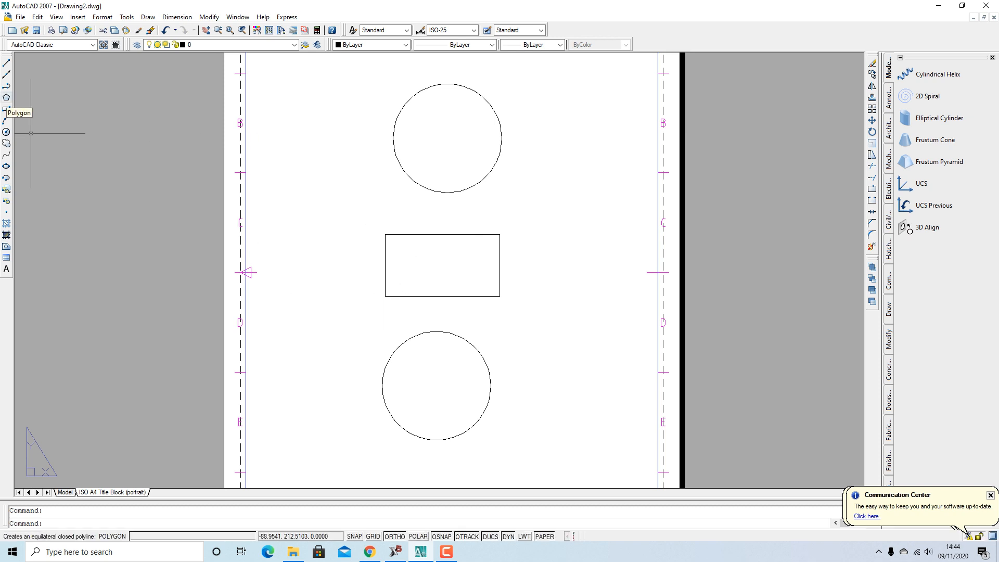
Draw a 6-sided polygon centred on the lower circle, circumscribed and sized to its edge
{"action": "left_click", "coordinate": [7, 97]}
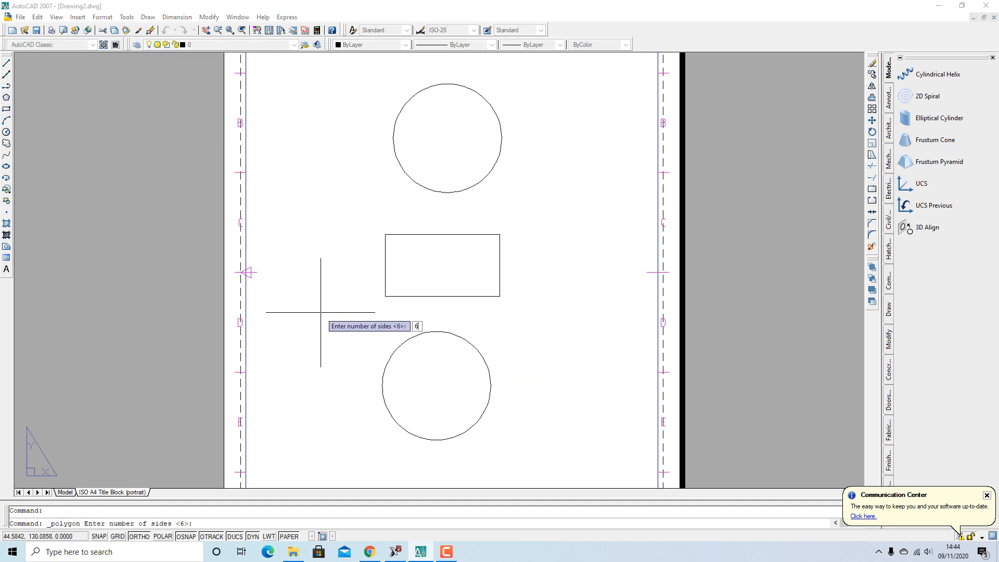
{"action": "key", "text": "Return"}
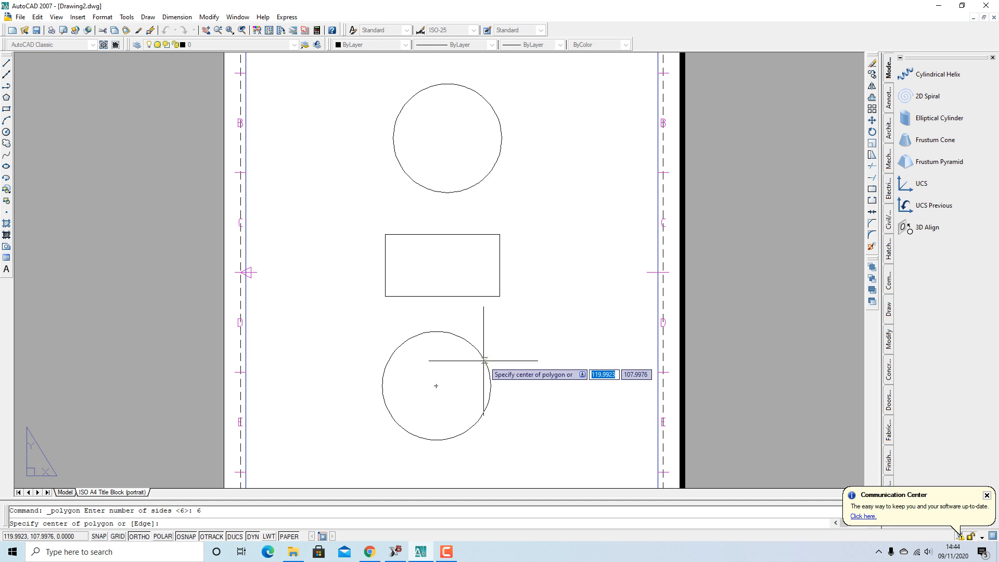
{"action": "left_click", "coordinate": [438, 387]}
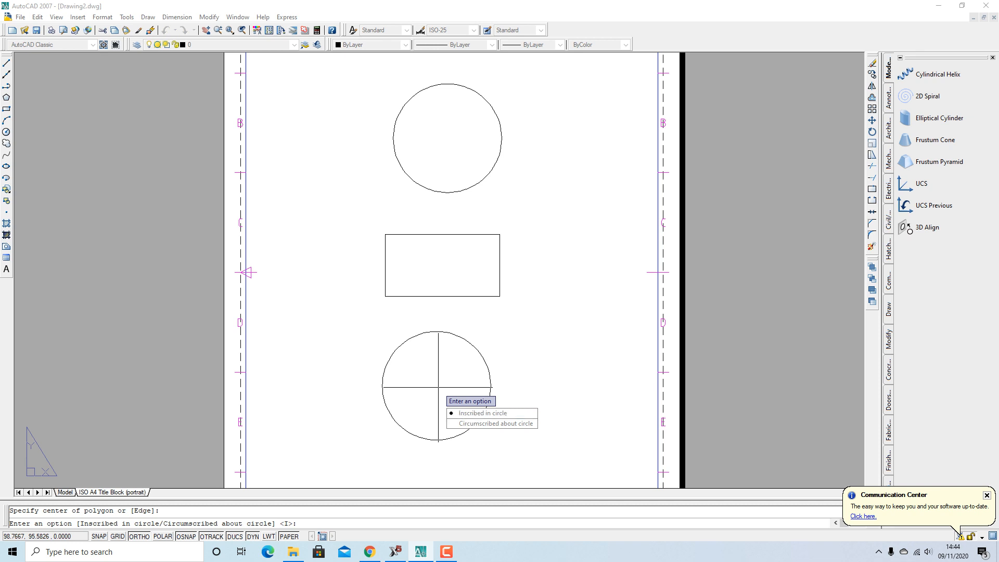
{"action": "left_click", "coordinate": [491, 423]}
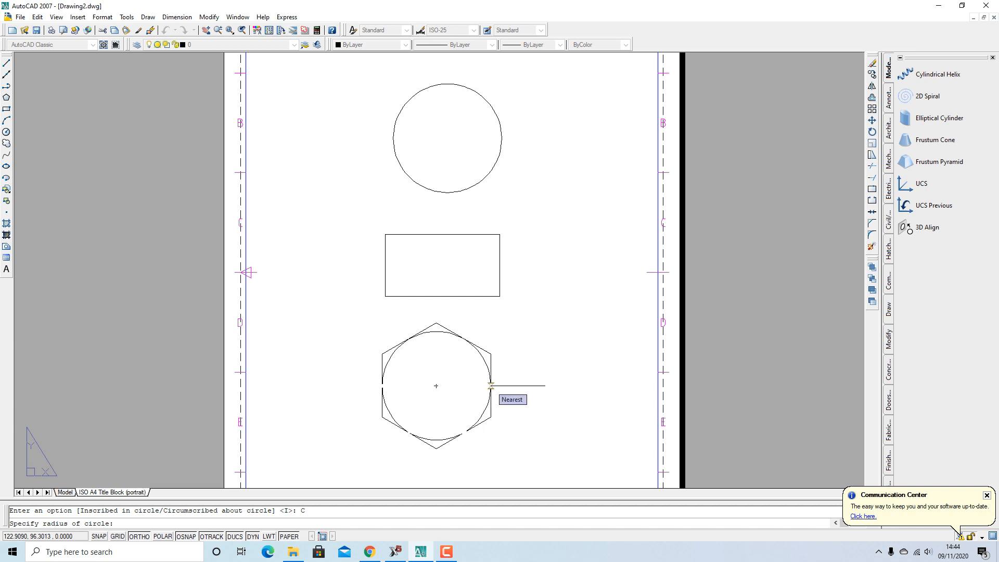
{"action": "left_click", "coordinate": [491, 385]}
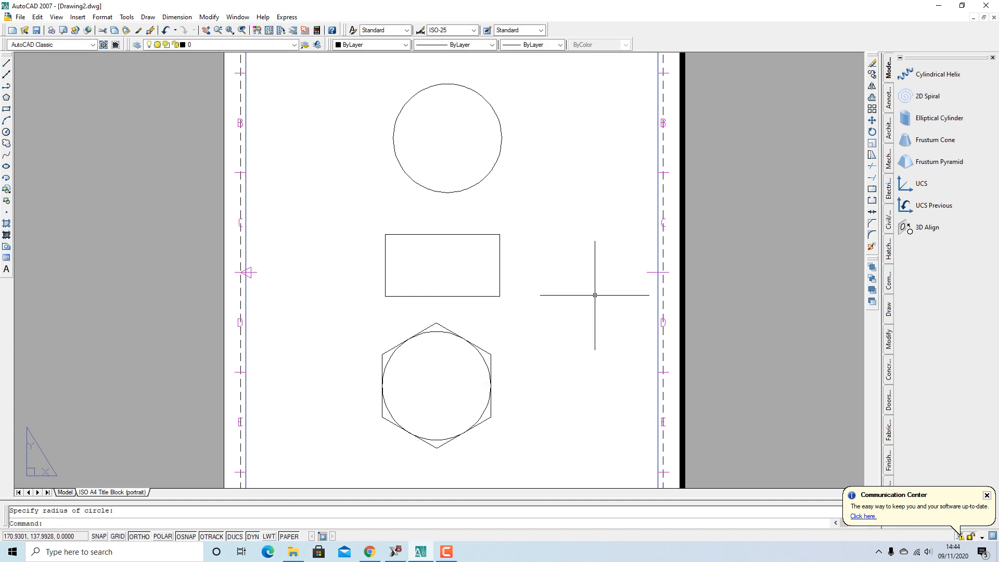
{"action": "scroll", "coordinate": [475, 236], "scroll_direction": "up", "scroll_amount": 6}
{"action": "scroll", "coordinate": [448, 270], "scroll_direction": "down", "scroll_amount": 8}
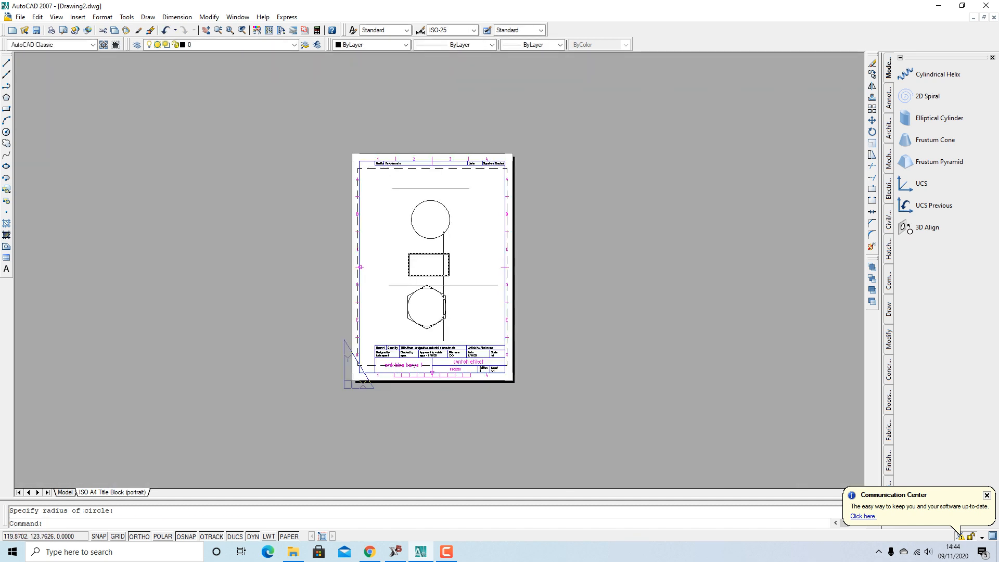
{"action": "scroll", "coordinate": [438, 298], "scroll_direction": "up", "scroll_amount": 6}
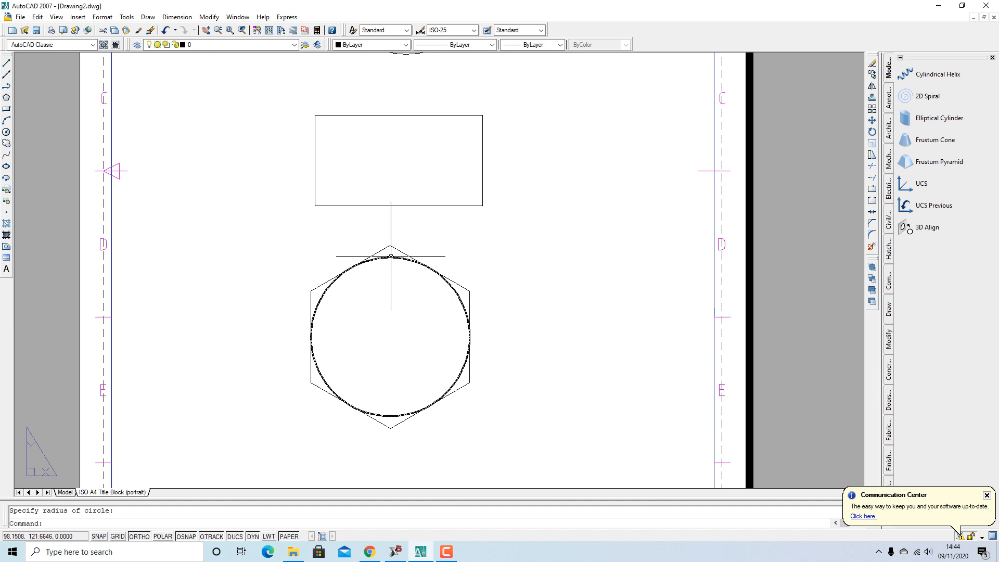
Delete the circle inside the hexagon
{"action": "left_click", "coordinate": [390, 256]}
{"action": "key", "text": "Delete"}
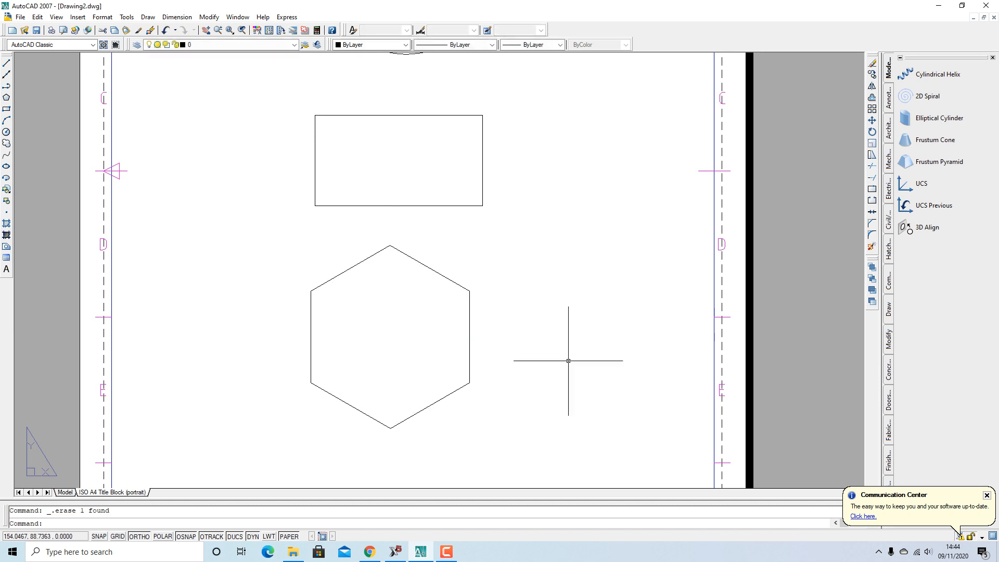
{"action": "scroll", "coordinate": [553, 361], "scroll_direction": "up", "scroll_amount": 3}
{"action": "scroll", "coordinate": [555, 367], "scroll_direction": "down", "scroll_amount": 6}
{"action": "scroll", "coordinate": [544, 335], "scroll_direction": "up", "scroll_amount": 3}
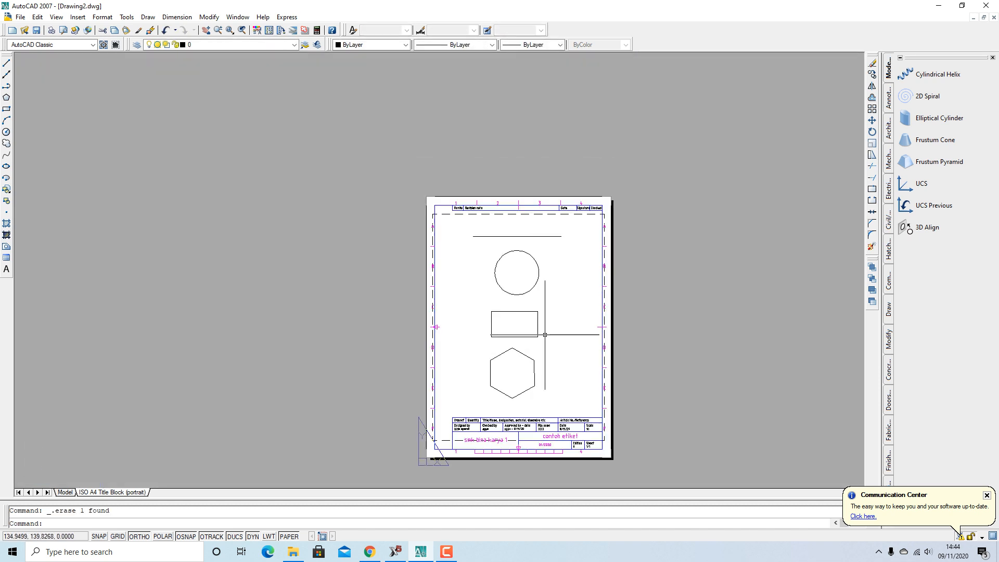
{"action": "scroll", "coordinate": [536, 361], "scroll_direction": "up", "scroll_amount": 2}
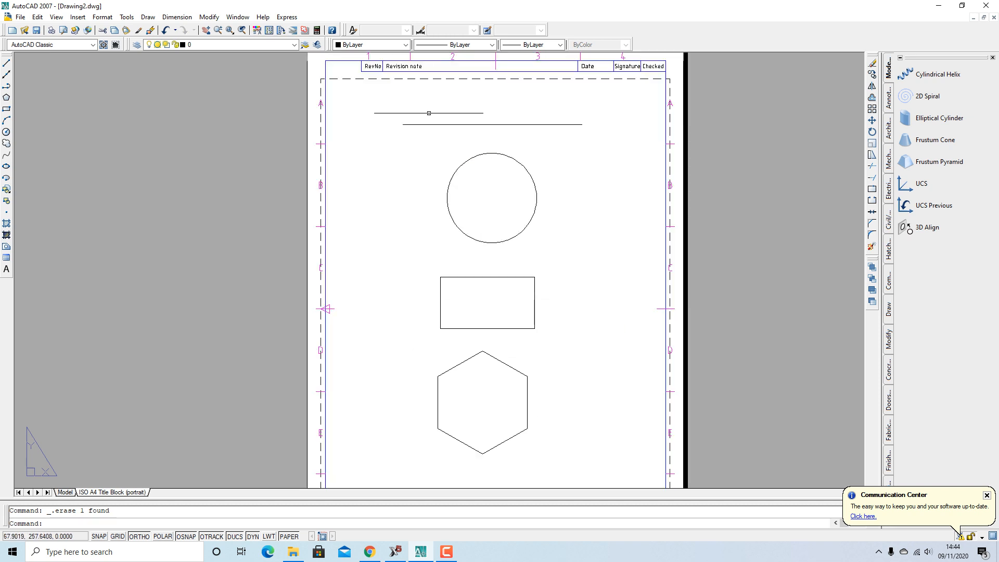
Check the top line, upper circle, rectangle and hexagon by selecting and deselecting each
{"action": "left_click", "coordinate": [428, 124]}
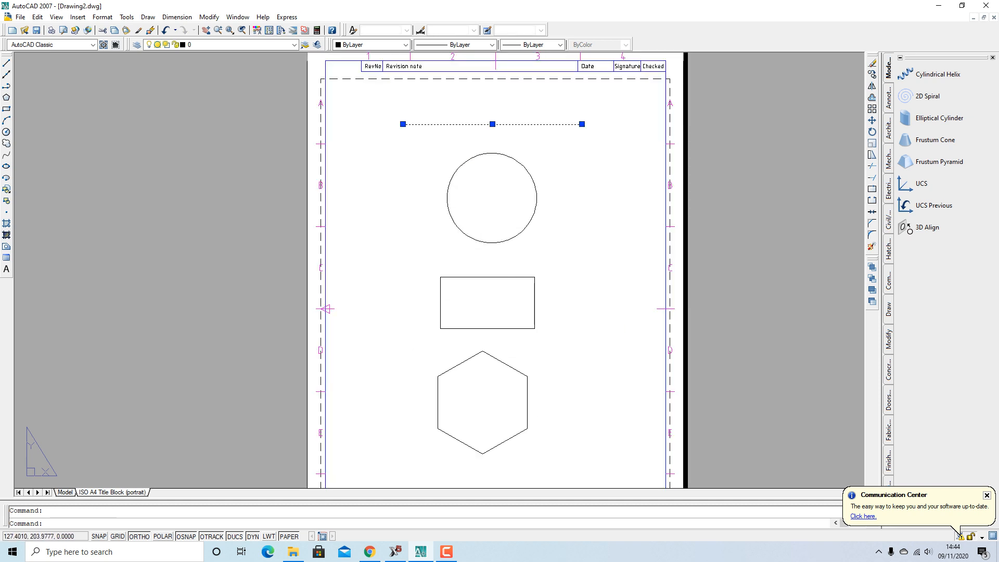
{"action": "key", "text": "Escape"}
{"action": "left_click", "coordinate": [536, 207]}
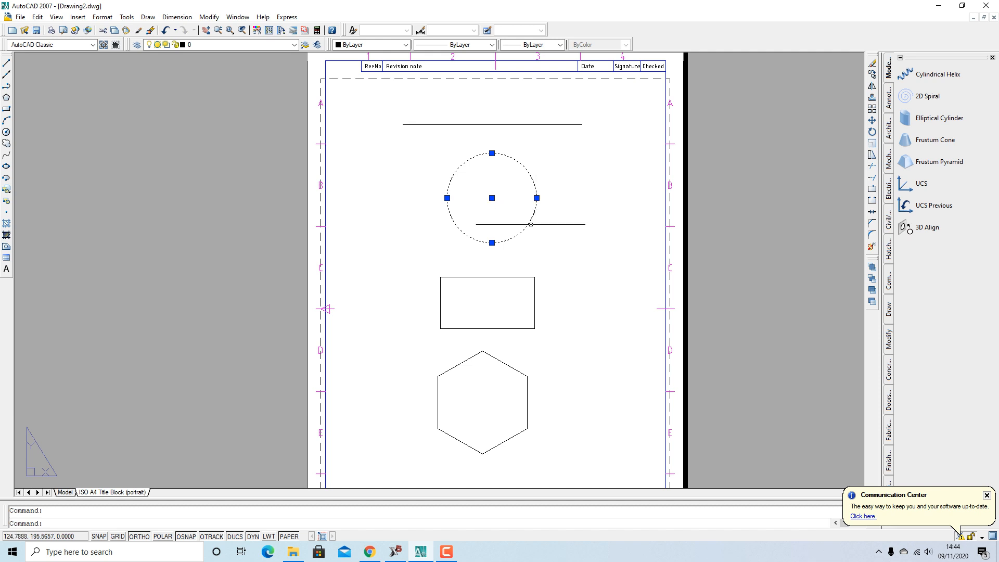
{"action": "key", "text": "Escape"}
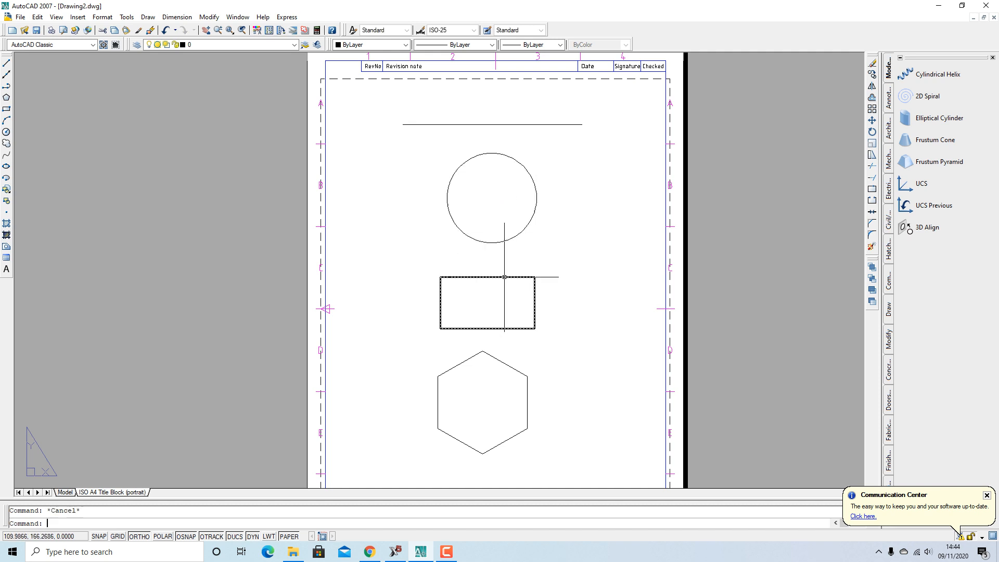
{"action": "left_click", "coordinate": [504, 277]}
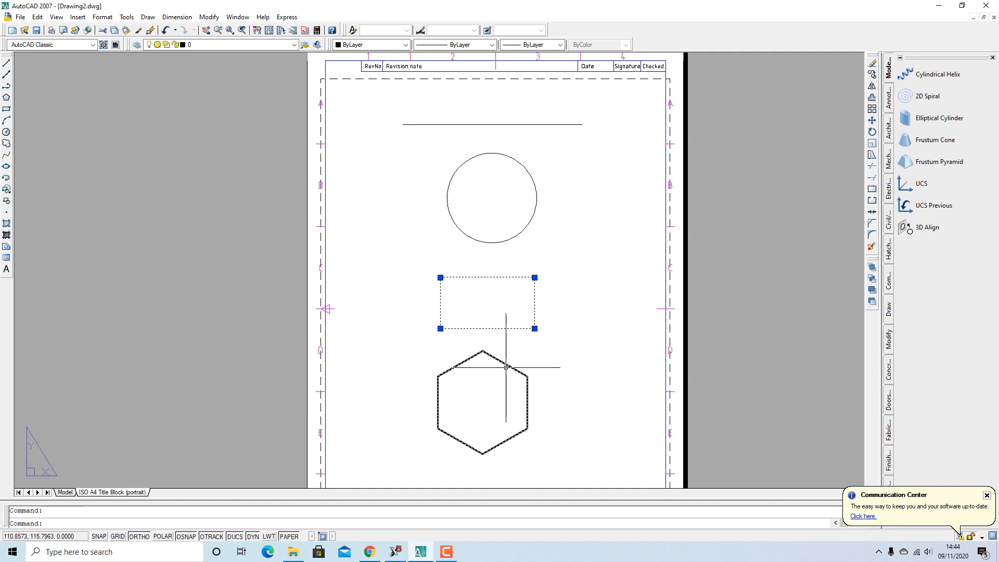
{"action": "key", "text": "Escape"}
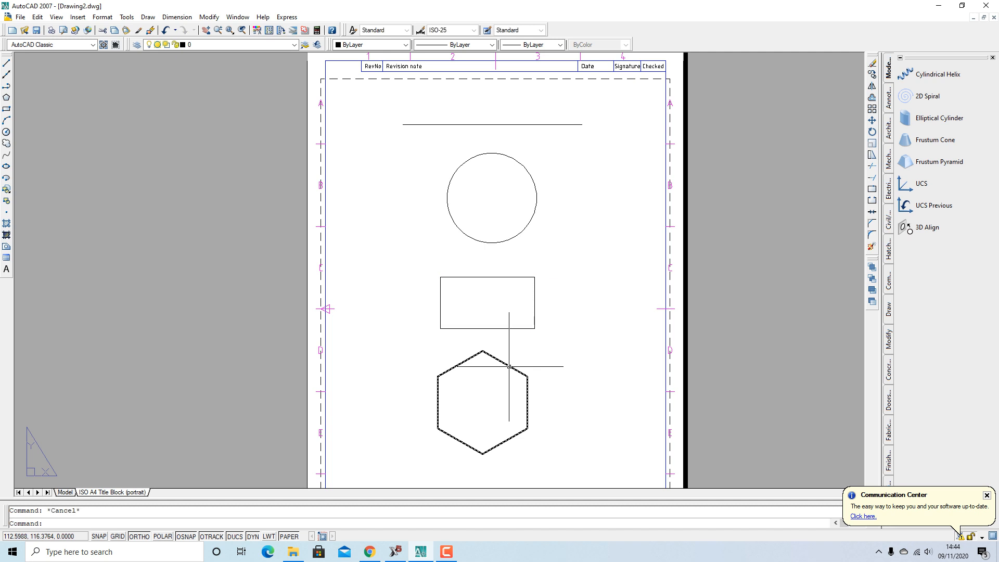
{"action": "left_click", "coordinate": [509, 367]}
{"action": "scroll", "coordinate": [463, 221], "scroll_direction": "up", "scroll_amount": 2}
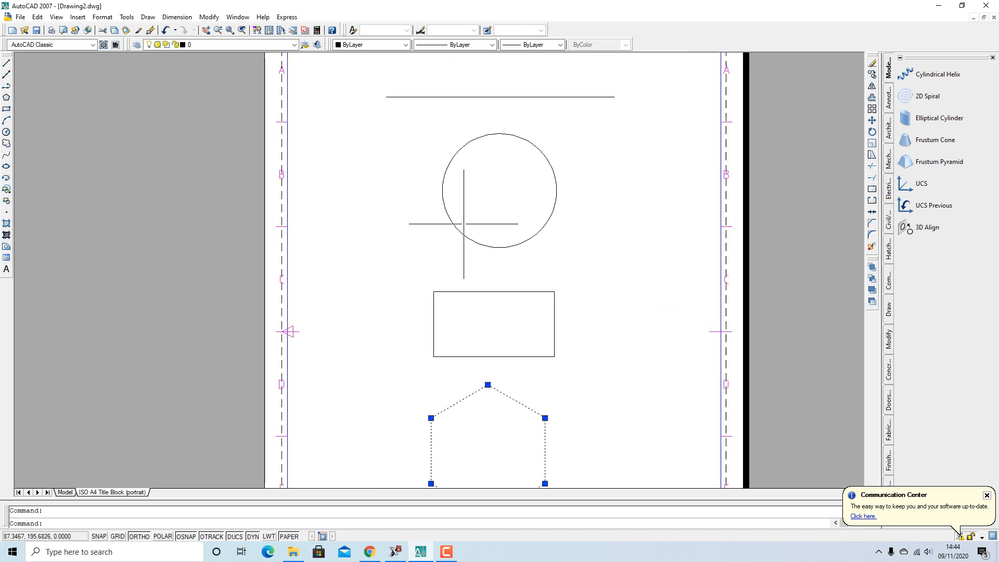
{"action": "scroll", "coordinate": [464, 224], "scroll_direction": "down", "scroll_amount": 5}
{"action": "scroll", "coordinate": [445, 290], "scroll_direction": "up", "scroll_amount": 3}
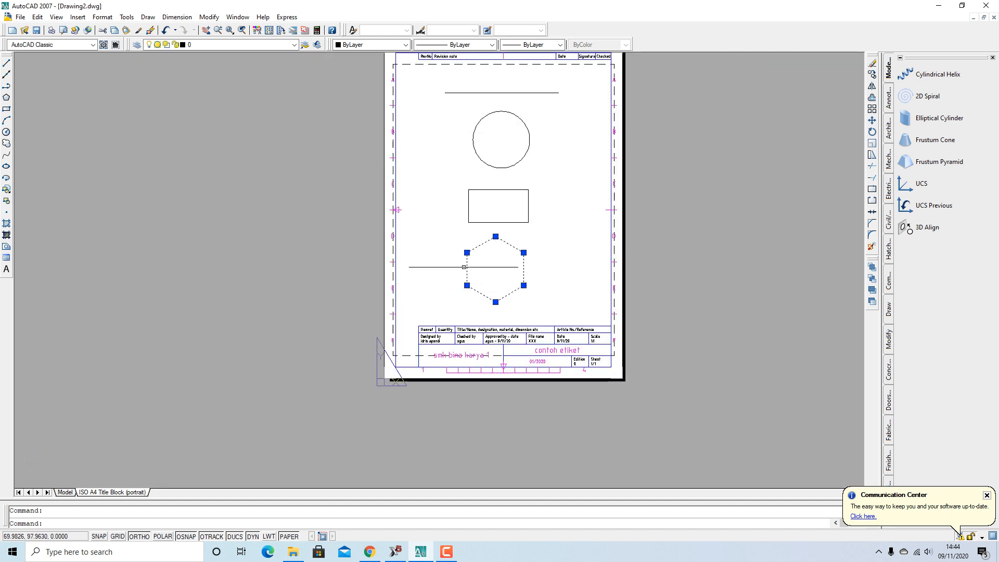
{"action": "key", "text": "Escape"}
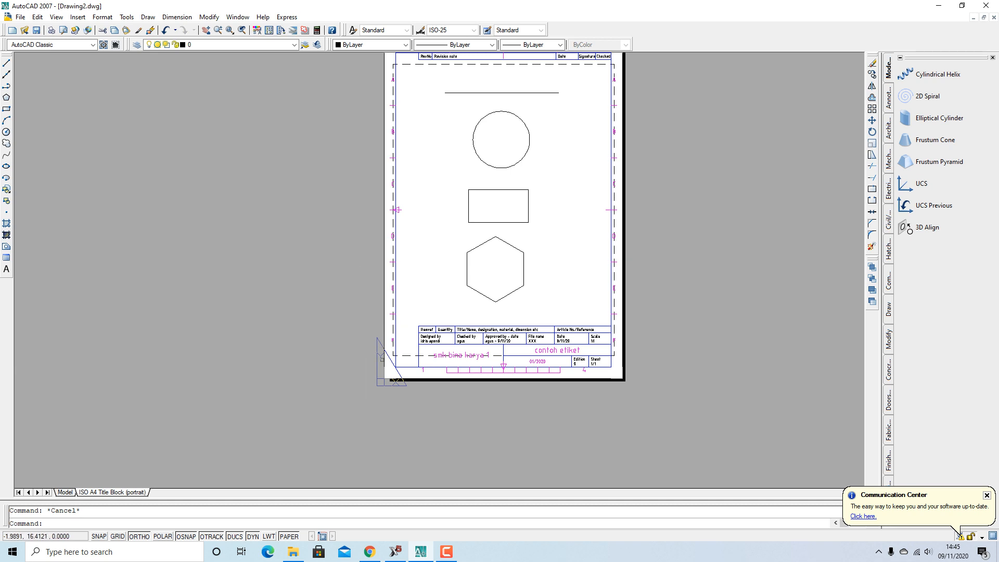
{"action": "scroll", "coordinate": [522, 388], "scroll_direction": "up", "scroll_amount": 1}
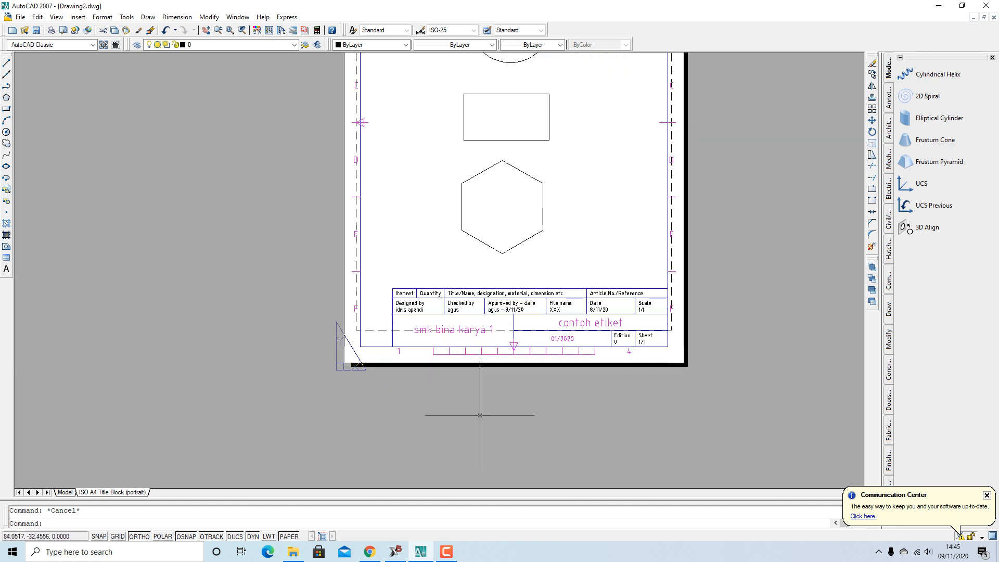
{"action": "scroll", "coordinate": [475, 423], "scroll_direction": "down", "scroll_amount": 4}
{"action": "scroll", "coordinate": [456, 308], "scroll_direction": "up", "scroll_amount": 2}
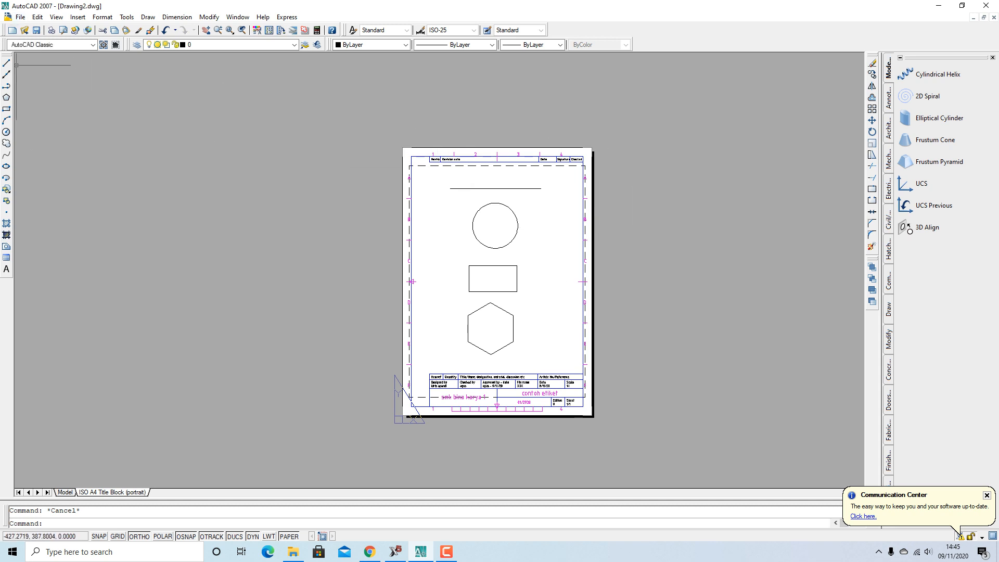
{"action": "left_click", "coordinate": [21, 17]}
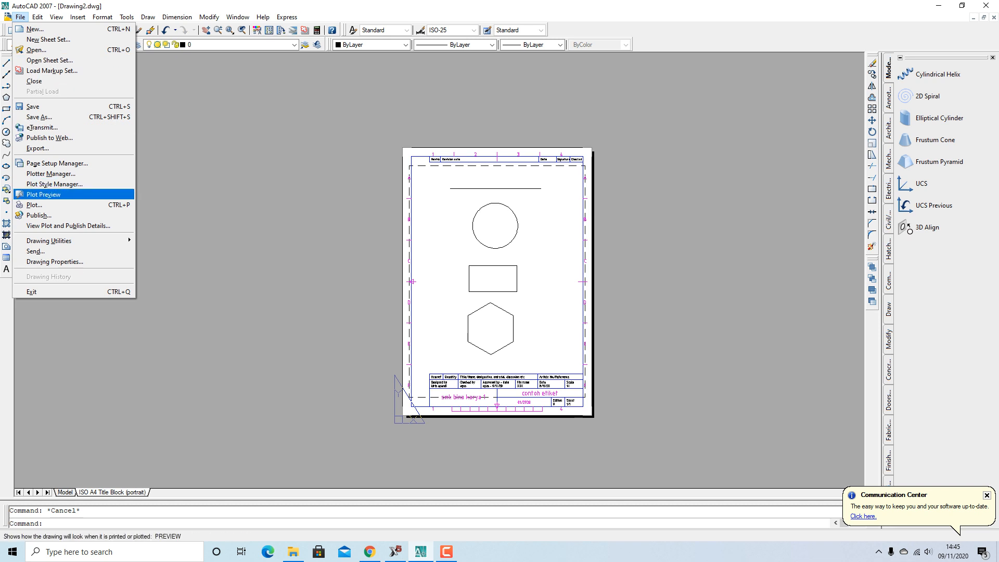
Plot with page setup None to Microsoft Print to PDF and preview the A4 sheet
{"action": "left_click", "coordinate": [34, 204]}
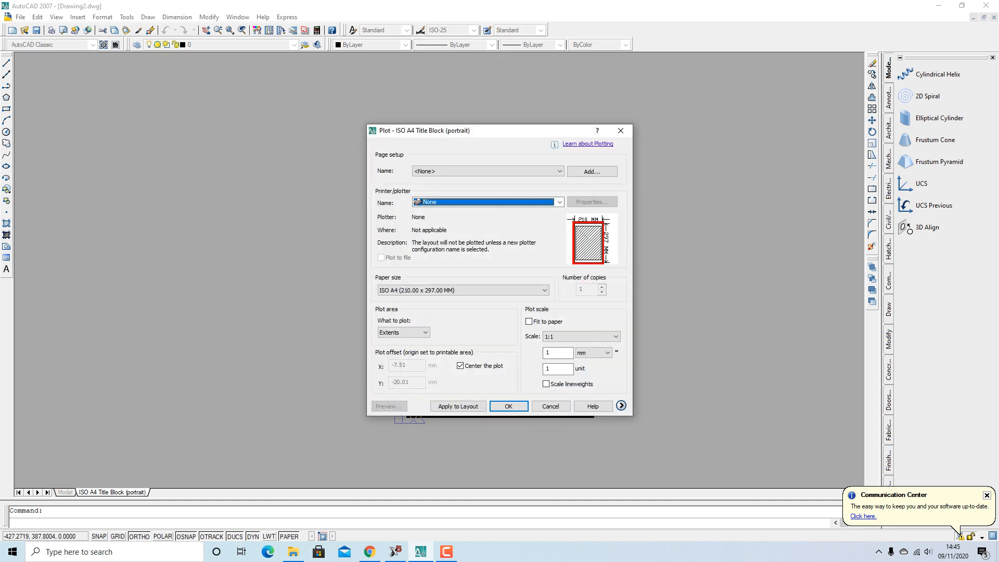
{"action": "left_click", "coordinate": [488, 171]}
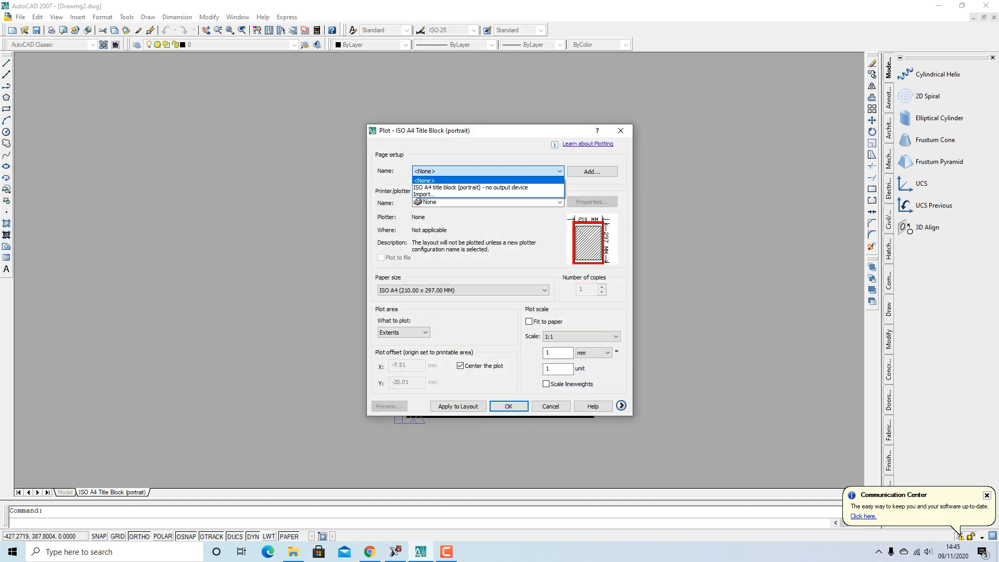
{"action": "key", "text": "Escape"}
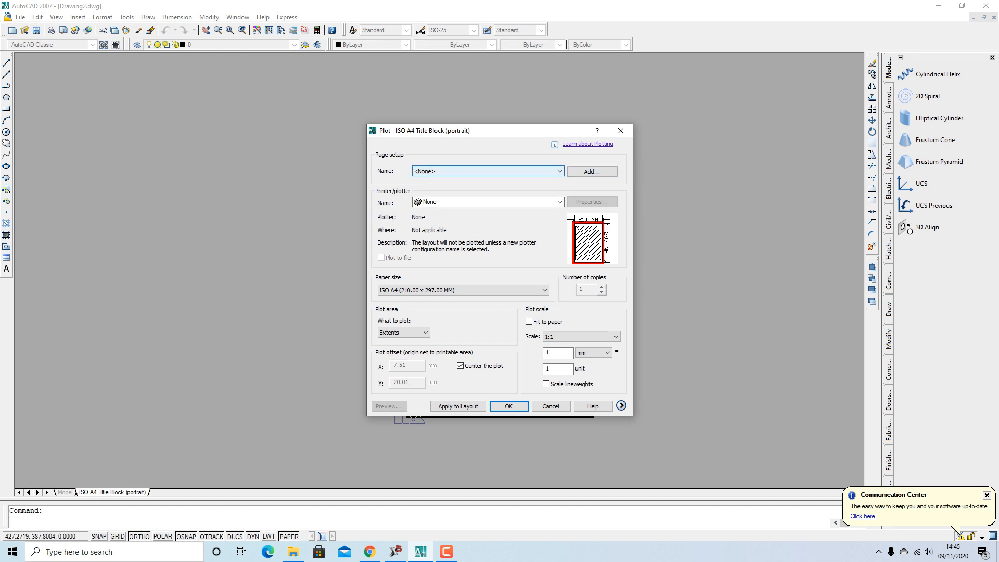
{"action": "left_click", "coordinate": [488, 171]}
{"action": "key", "text": "Return"}
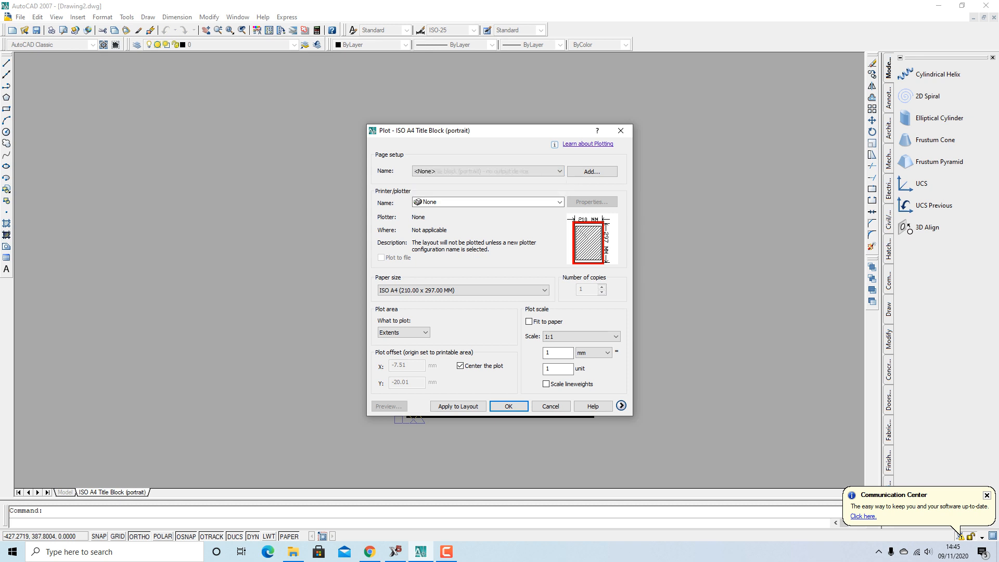
{"action": "left_click", "coordinate": [487, 172]}
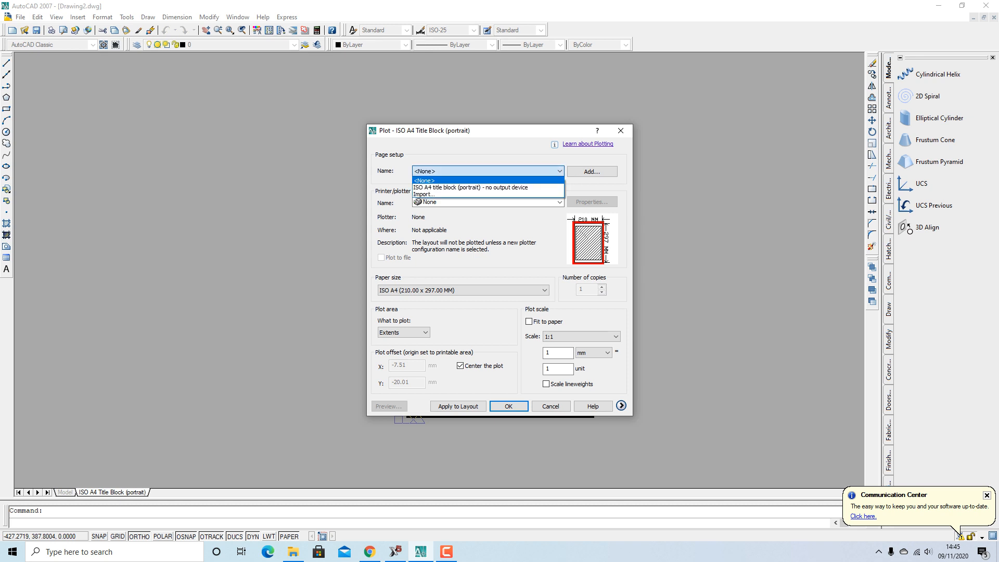
{"action": "left_click", "coordinate": [487, 180]}
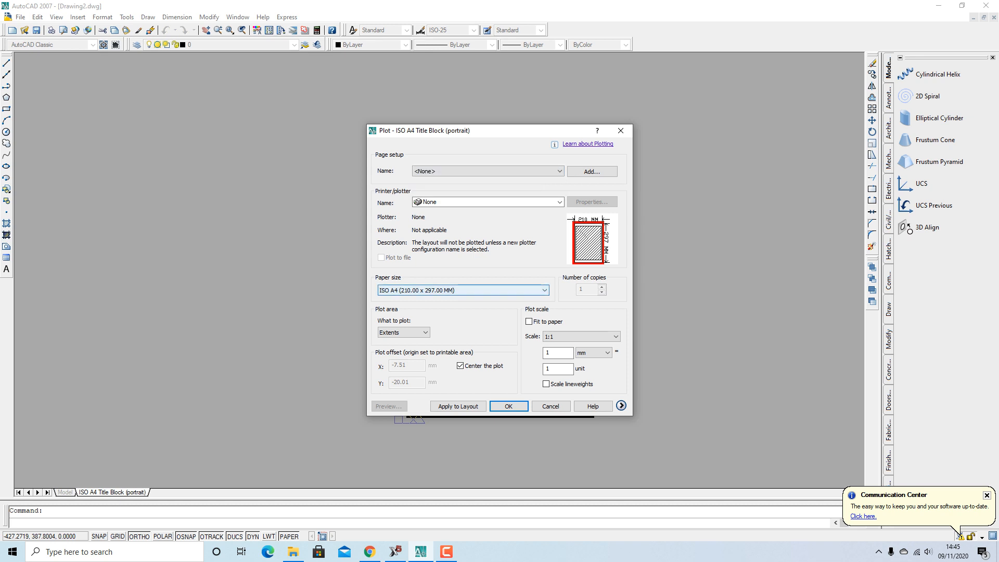
{"action": "left_click", "coordinate": [560, 202]}
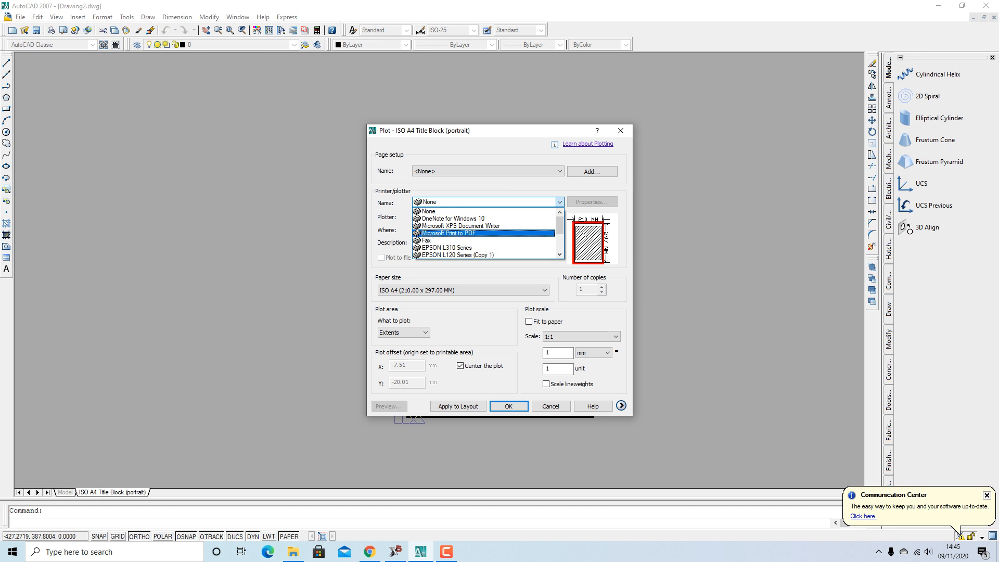
{"action": "left_click", "coordinate": [448, 233]}
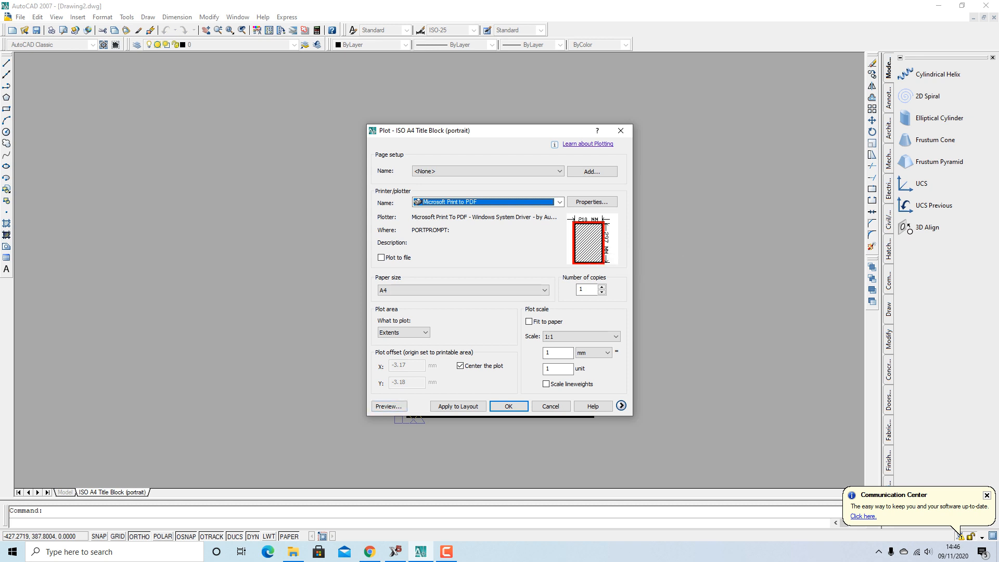
{"action": "left_click", "coordinate": [389, 406]}
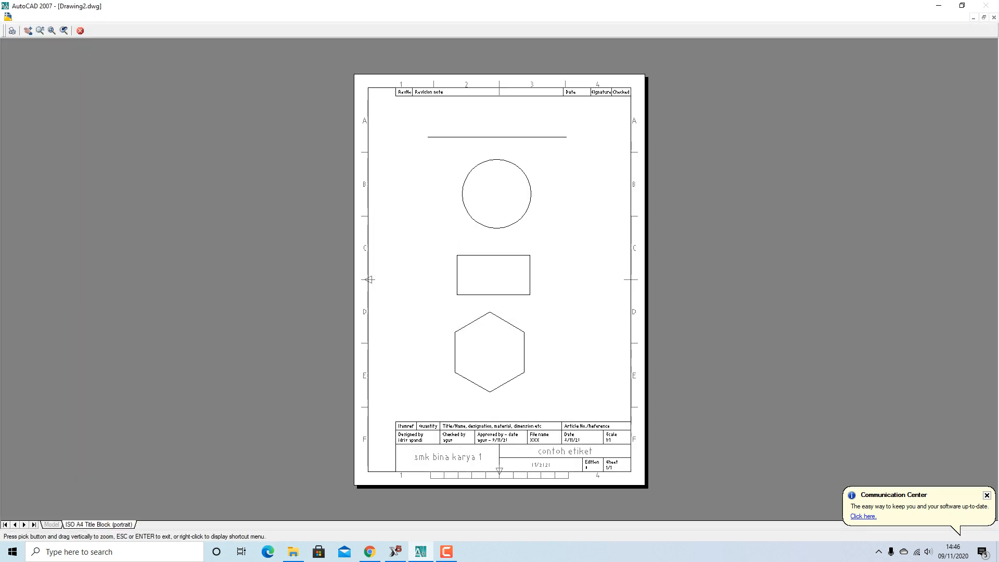
Plot the sheet using Plot from the preview's right-click menu
{"action": "right_click", "coordinate": [386, 175]}
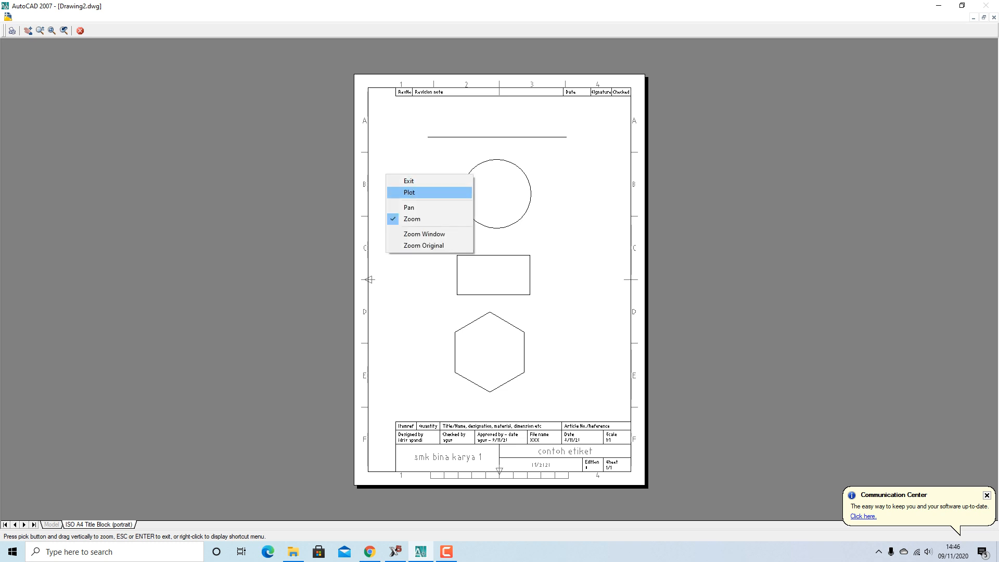
{"action": "key", "text": "Escape"}
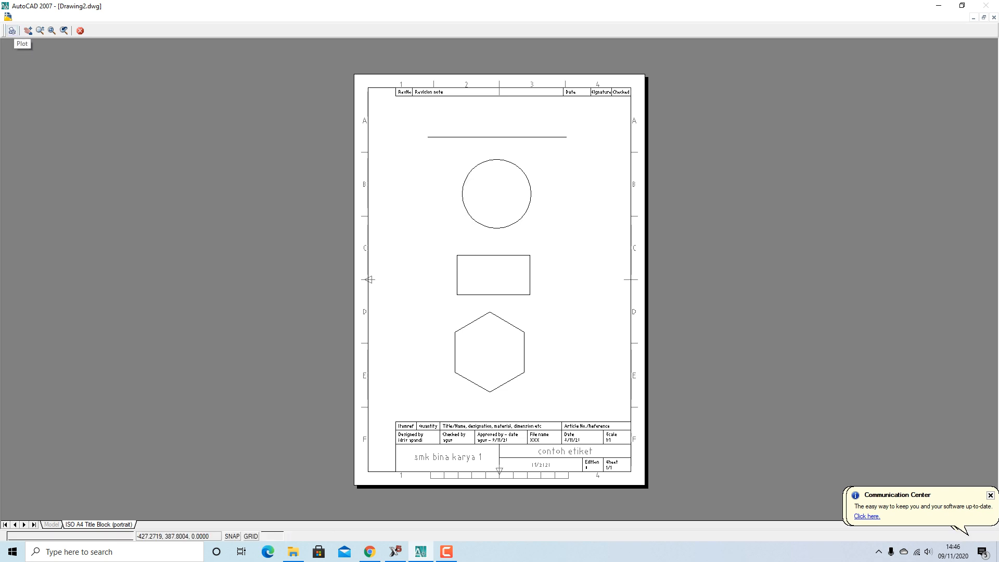
{"action": "right_click", "coordinate": [430, 225]}
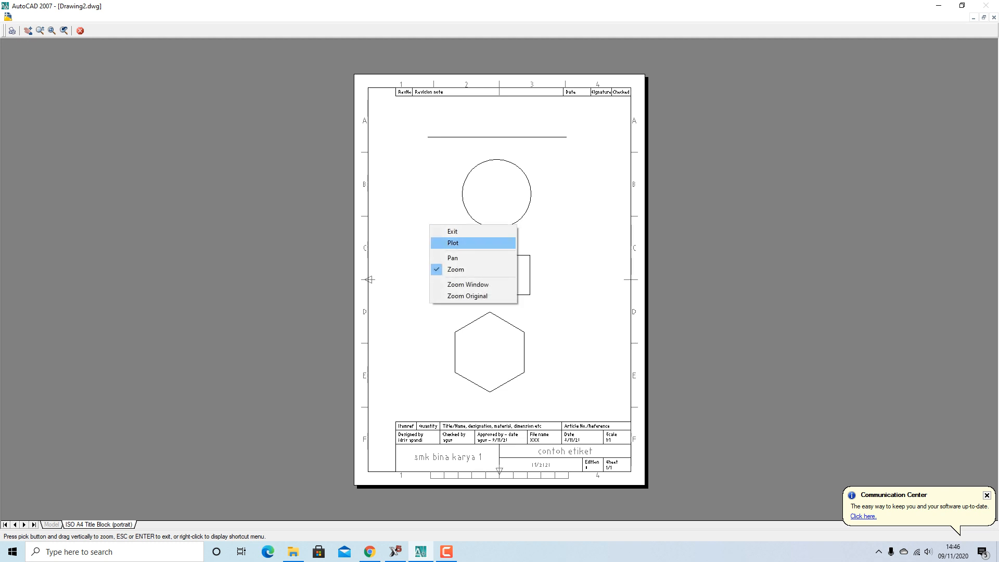
{"action": "left_click", "coordinate": [452, 243]}
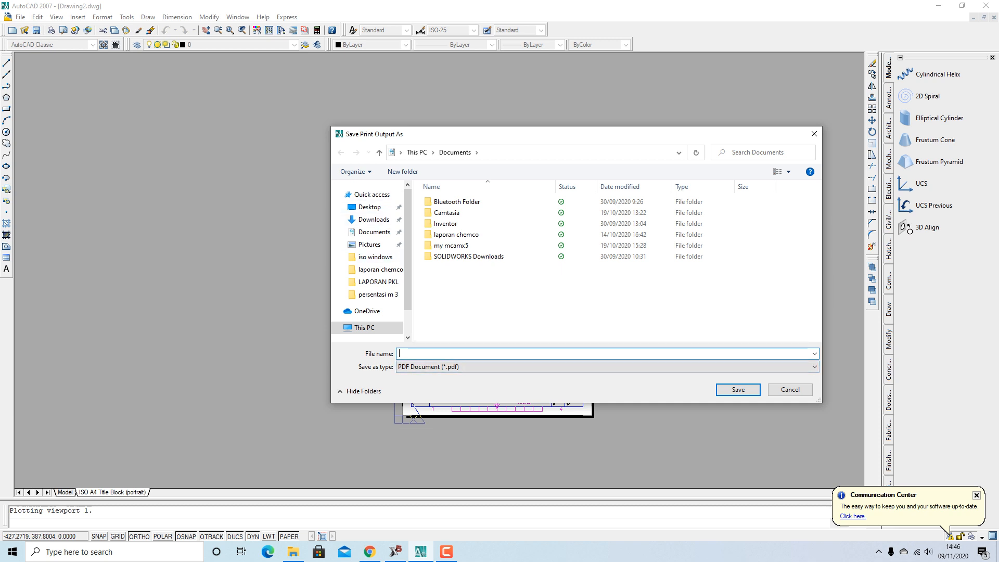
Save the plot output as the PDF file 'etiket'
{"action": "type", "text": "etik"}
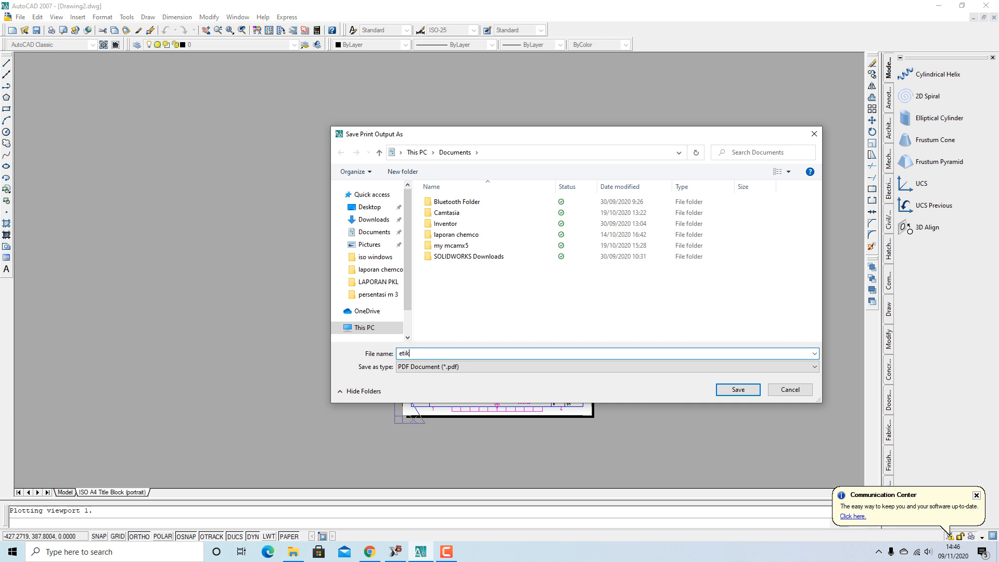
{"action": "type", "text": "et"}
{"action": "key", "text": "Tab"}
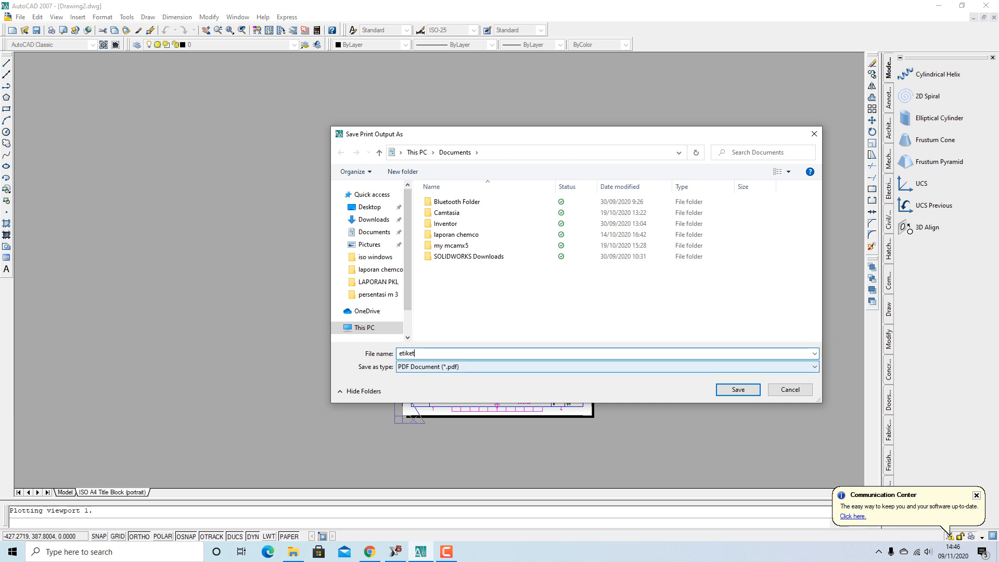
{"action": "left_click", "coordinate": [737, 390]}
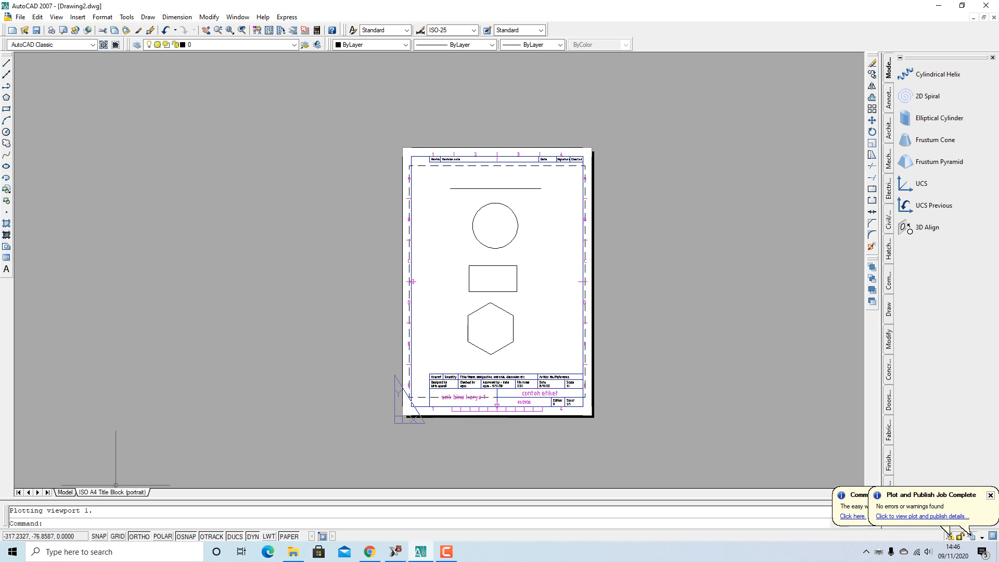
In File Explorer, navigate to the Documents folder via the This PC breadcrumb
{"action": "mouse_move", "coordinate": [293, 552]}
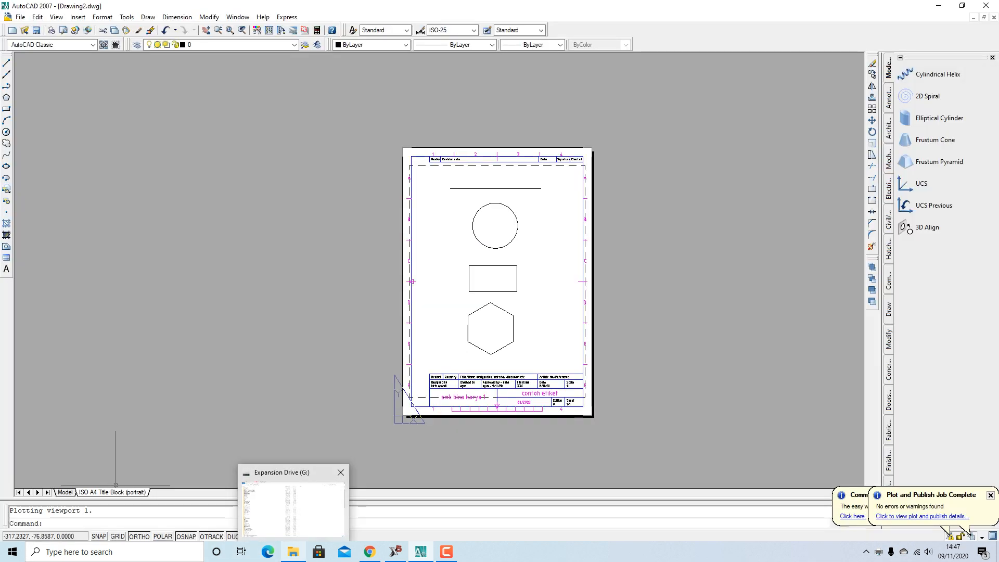
{"action": "left_click", "coordinate": [293, 507]}
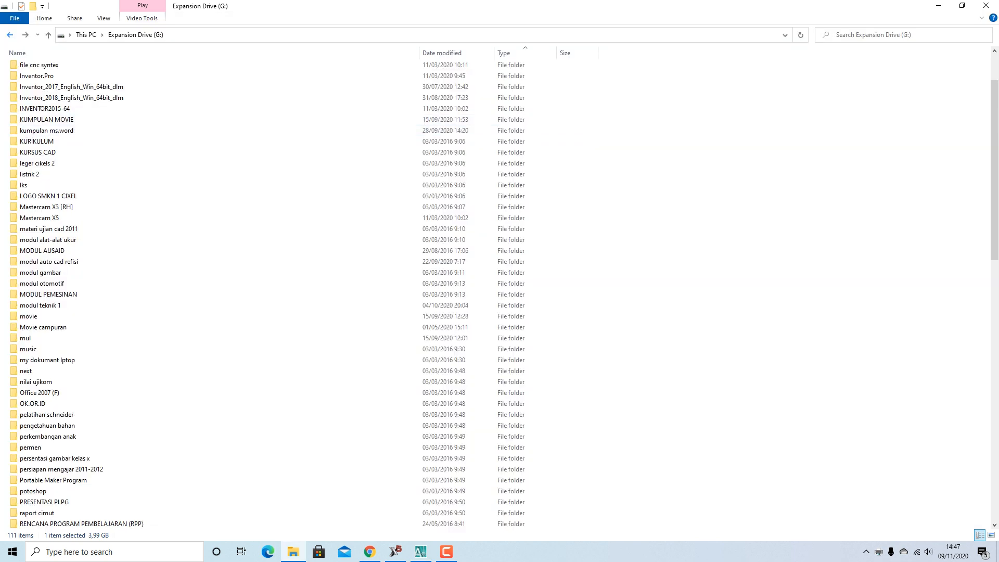
{"action": "left_click", "coordinate": [70, 35]}
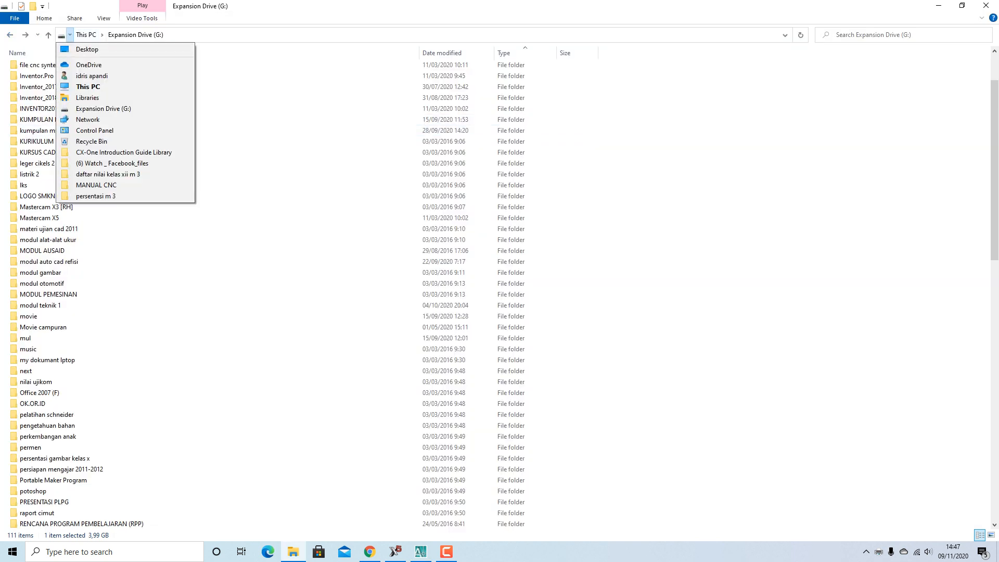
{"action": "mouse_move", "coordinate": [102, 35]}
{"action": "mouse_move", "coordinate": [70, 35]}
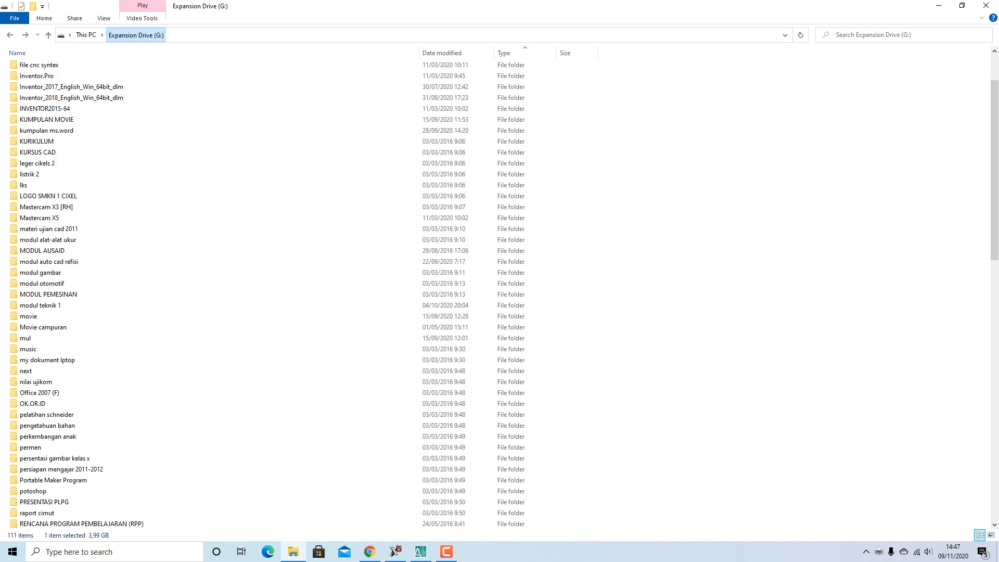
{"action": "left_click", "coordinate": [86, 34]}
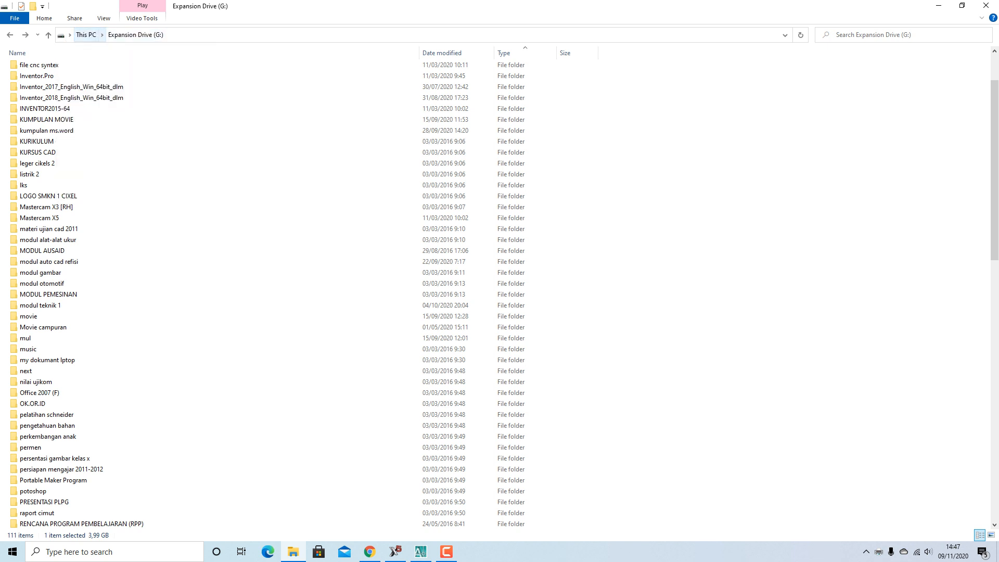
{"action": "left_click", "coordinate": [102, 35]}
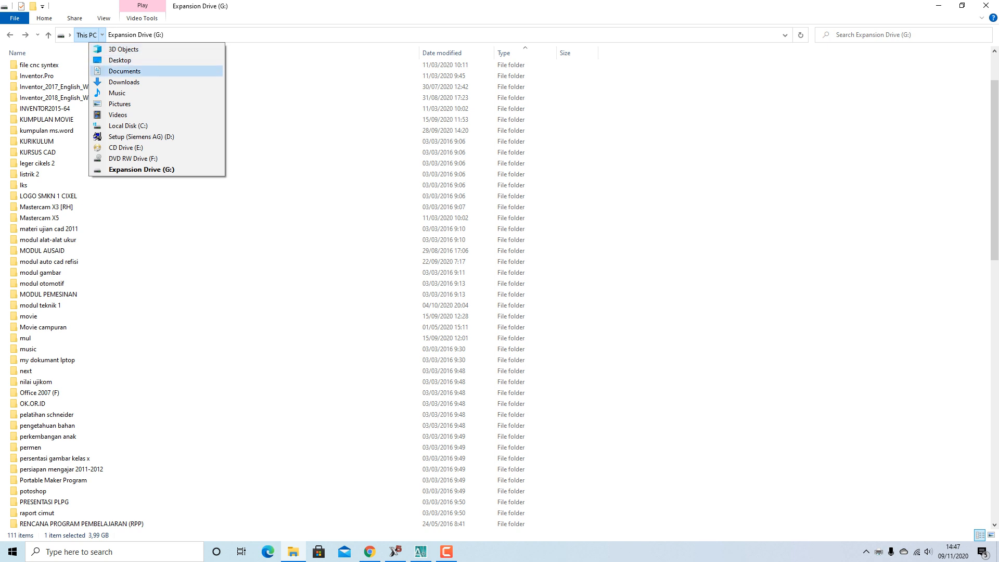
{"action": "left_click", "coordinate": [115, 71]}
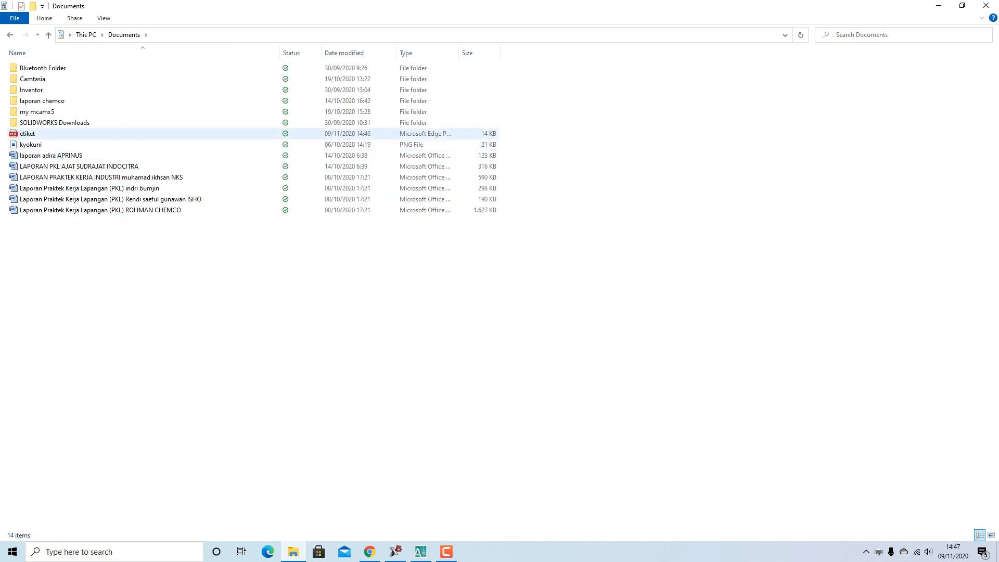
Open the etiket PDF, then return to the AutoCAD drawing
{"action": "left_click", "coordinate": [27, 134]}
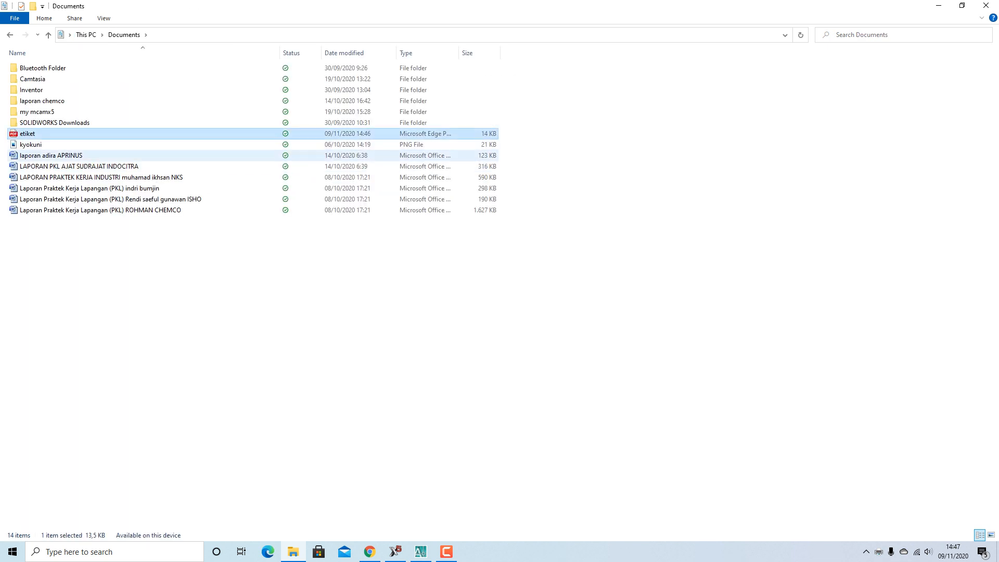
{"action": "left_click", "coordinate": [30, 144]}
{"action": "left_click", "coordinate": [27, 133]}
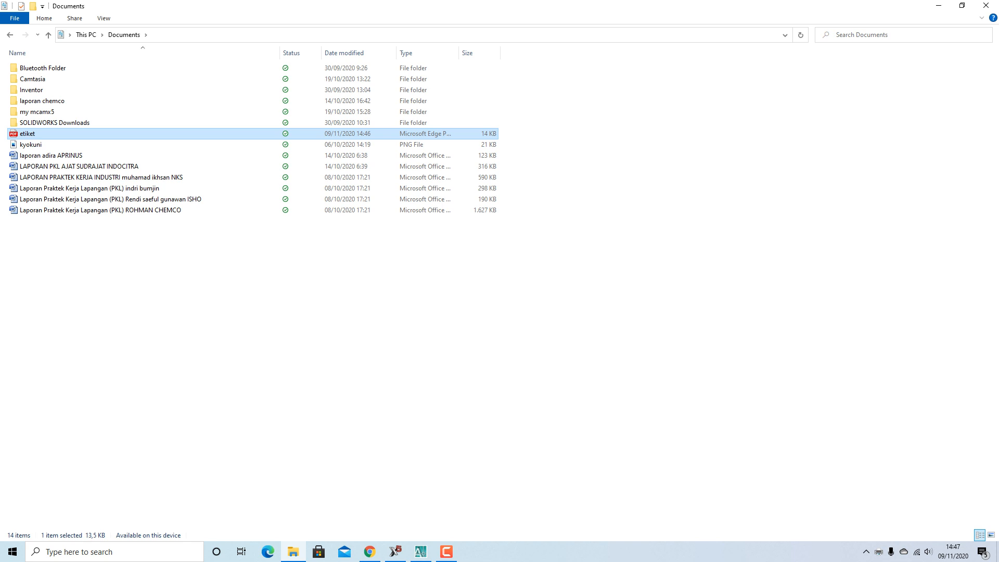
{"action": "right_click", "coordinate": [40, 134]}
{"action": "left_click", "coordinate": [59, 142]}
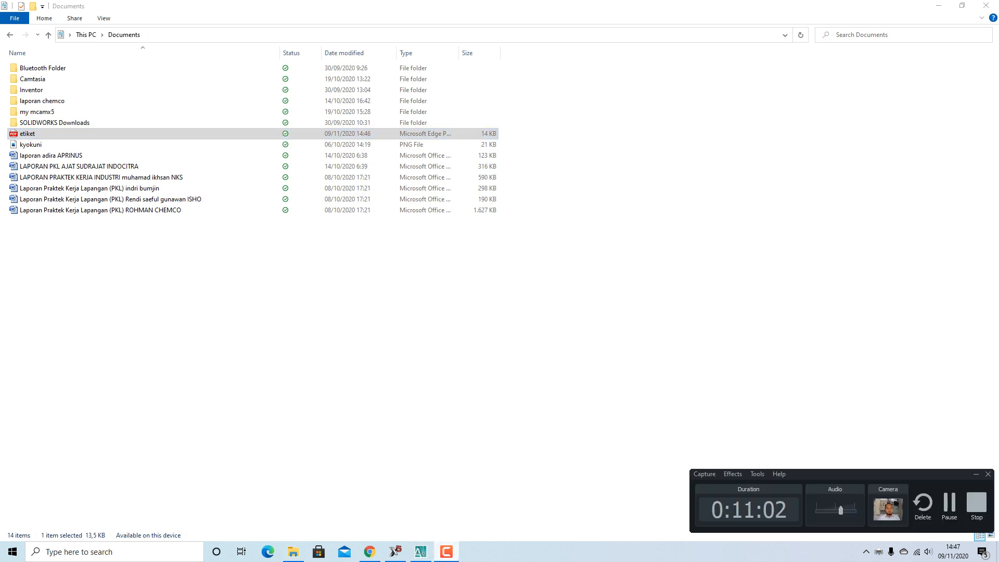
{"action": "left_click", "coordinate": [421, 552]}
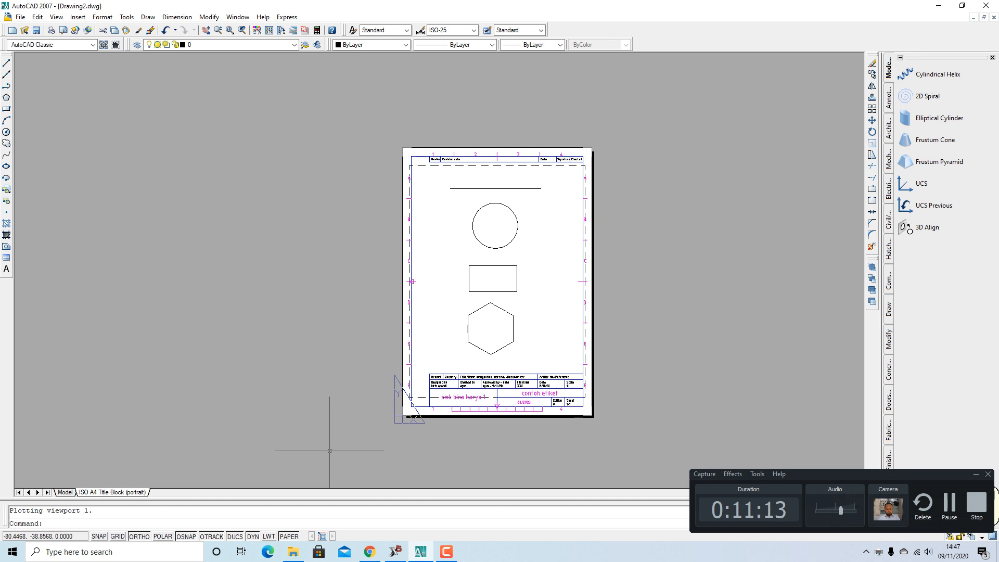
Minimise AutoCAD and File Explorer, leaving the WhatsApp Web browser in front
{"action": "mouse_move", "coordinate": [446, 551]}
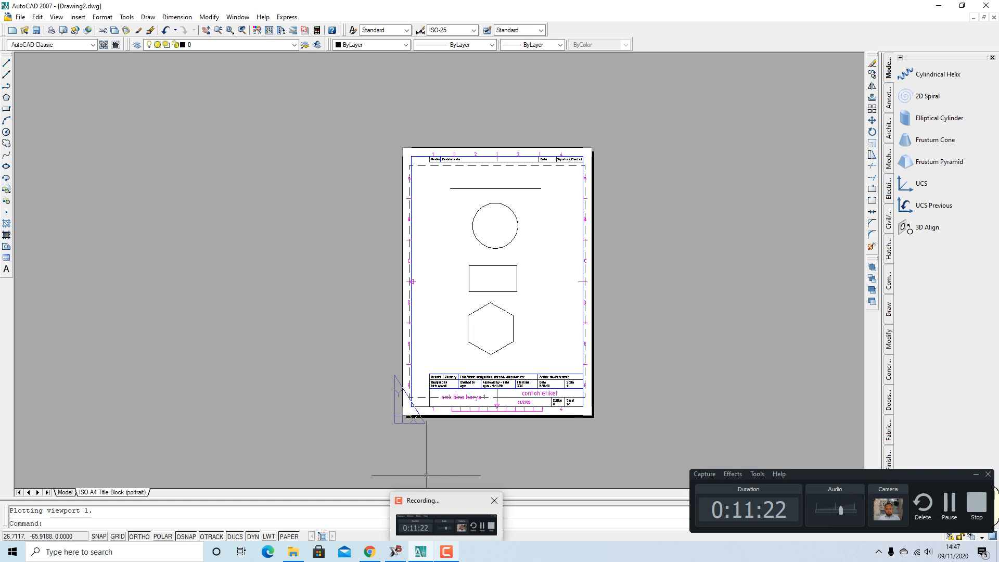
{"action": "left_click", "coordinate": [446, 520]}
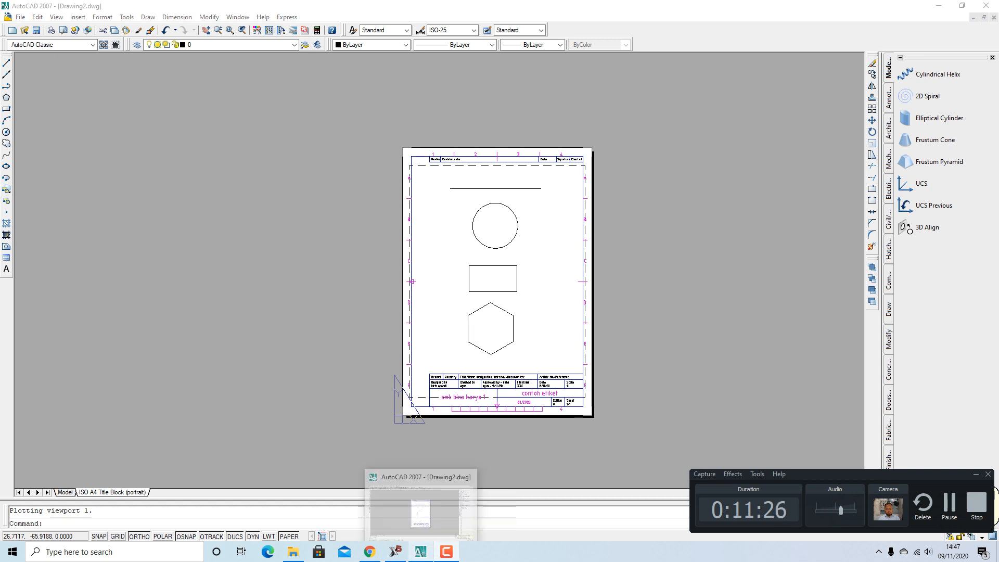
{"action": "left_click", "coordinate": [420, 551]}
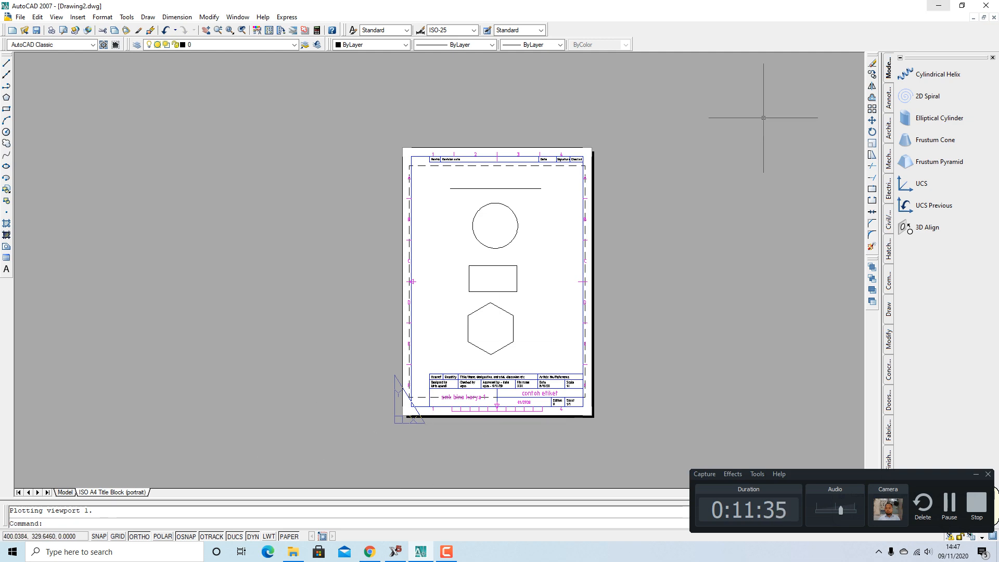
{"action": "left_click", "coordinate": [938, 6]}
{"action": "left_click", "coordinate": [938, 5]}
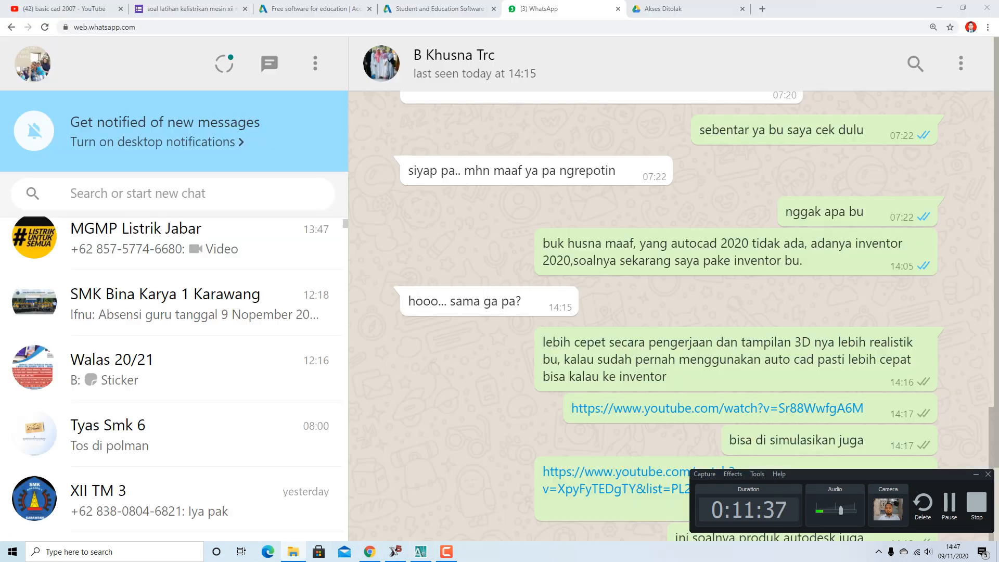
Minimise the browser showing the WhatsApp chat so etiket.pdf appears in Microsoft Edge
{"action": "left_click", "coordinate": [938, 8]}
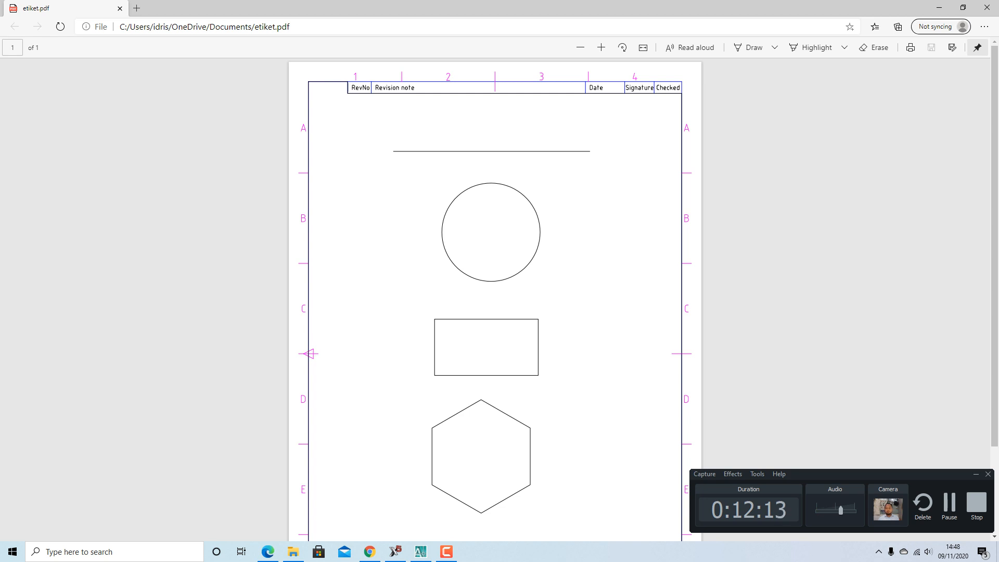
Review etiket.pdf from the revision table down to the title block, then return to AutoCAD 2007
{"action": "scroll", "coordinate": [494, 297], "scroll_direction": "down", "scroll_amount": 2}
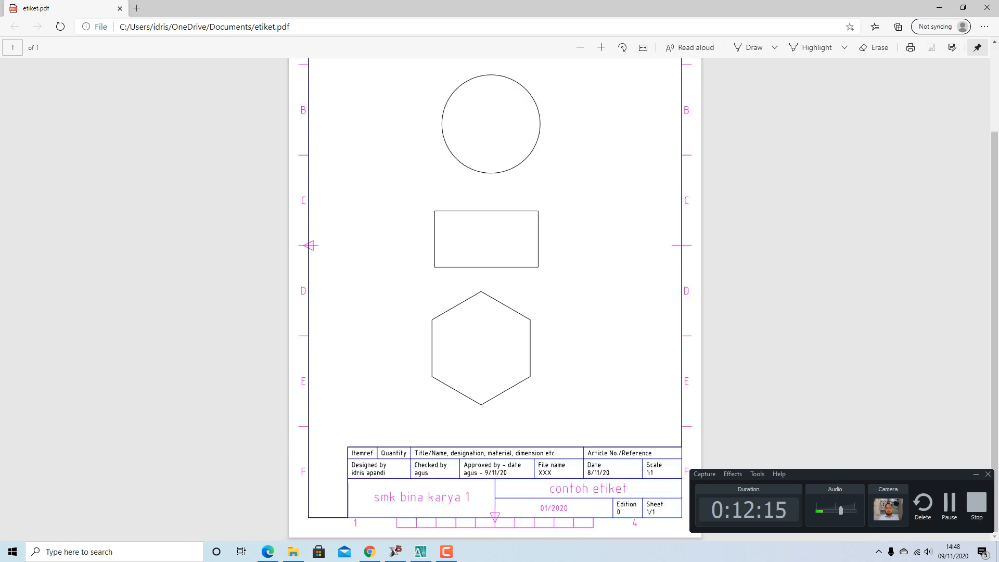
{"action": "scroll", "coordinate": [495, 296], "scroll_direction": "up", "scroll_amount": 2}
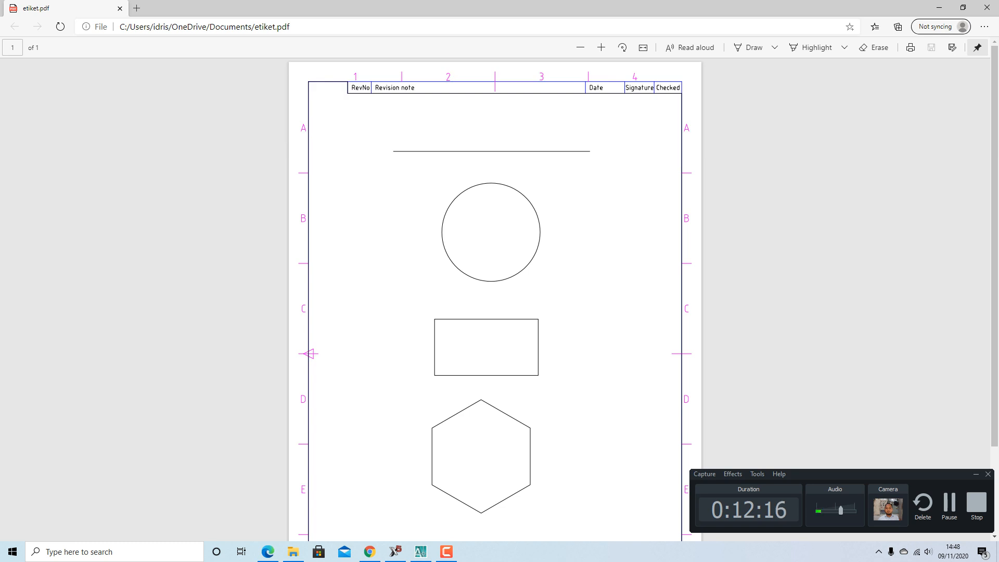
{"action": "scroll", "coordinate": [495, 296], "scroll_direction": "down", "scroll_amount": 2}
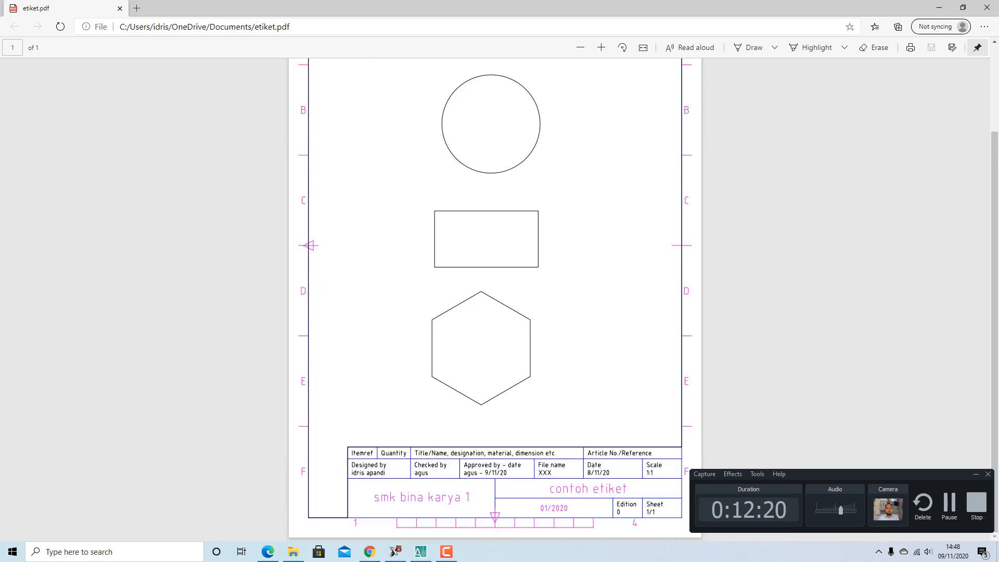
{"action": "scroll", "coordinate": [494, 297], "scroll_direction": "up", "scroll_amount": 2}
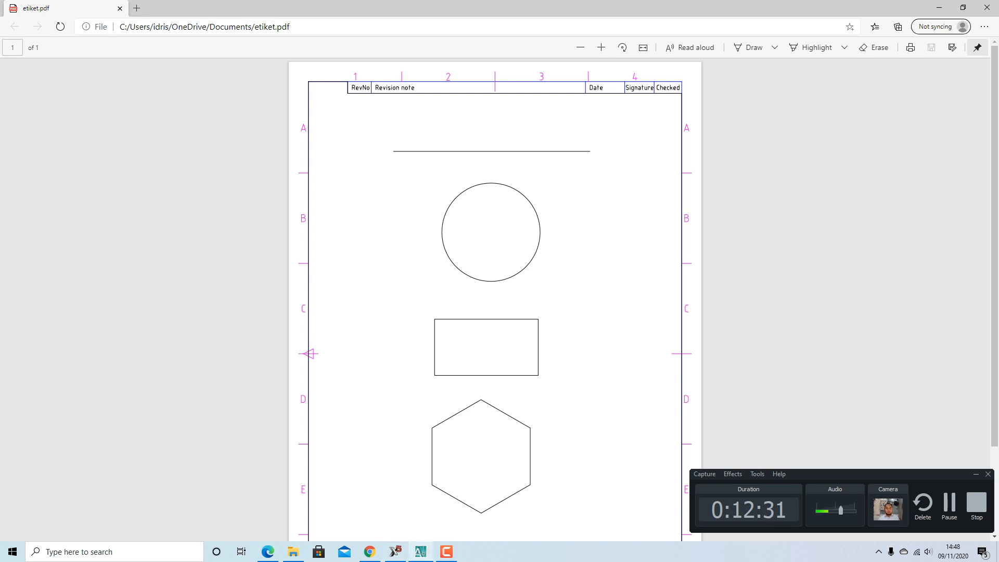
{"action": "left_click", "coordinate": [420, 552]}
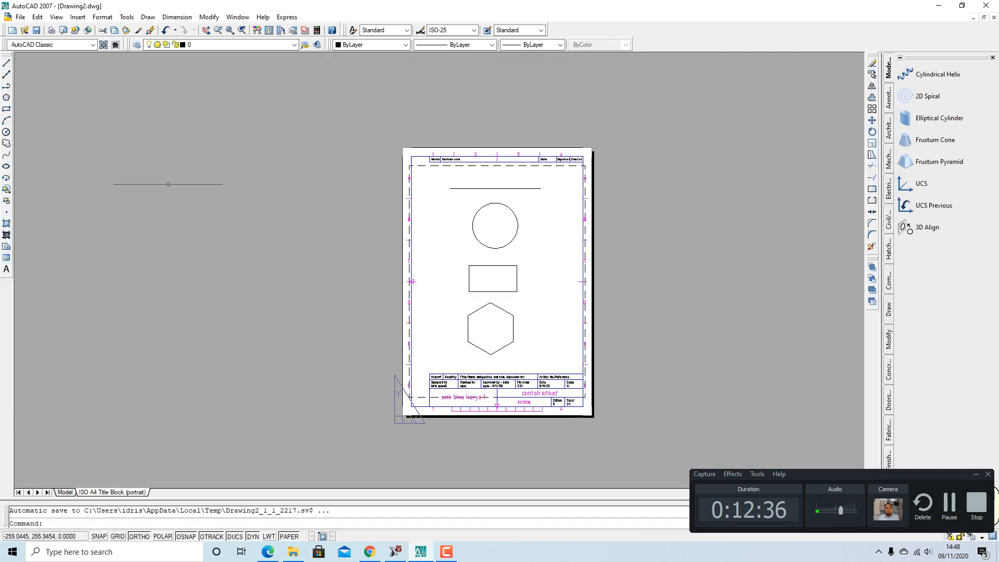
Zoom in on Drawing2's ISO A4 title-block sheet with its line, circle, rectangle and hexagon
{"action": "scroll", "coordinate": [517, 295], "scroll_direction": "up", "scroll_amount": 2}
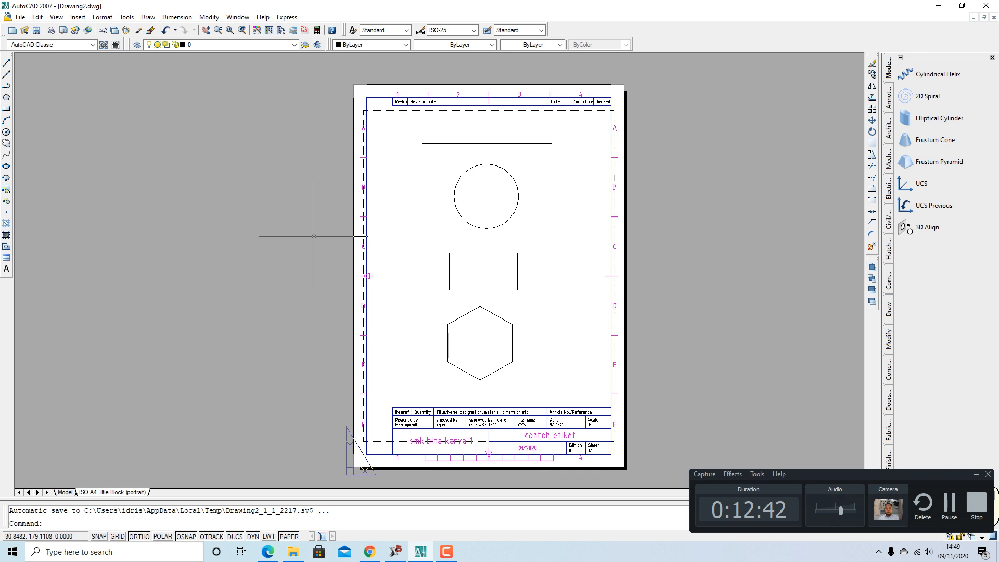
{"action": "scroll", "coordinate": [395, 255], "scroll_direction": "down", "scroll_amount": 2}
{"action": "scroll", "coordinate": [401, 266], "scroll_direction": "up", "scroll_amount": 1}
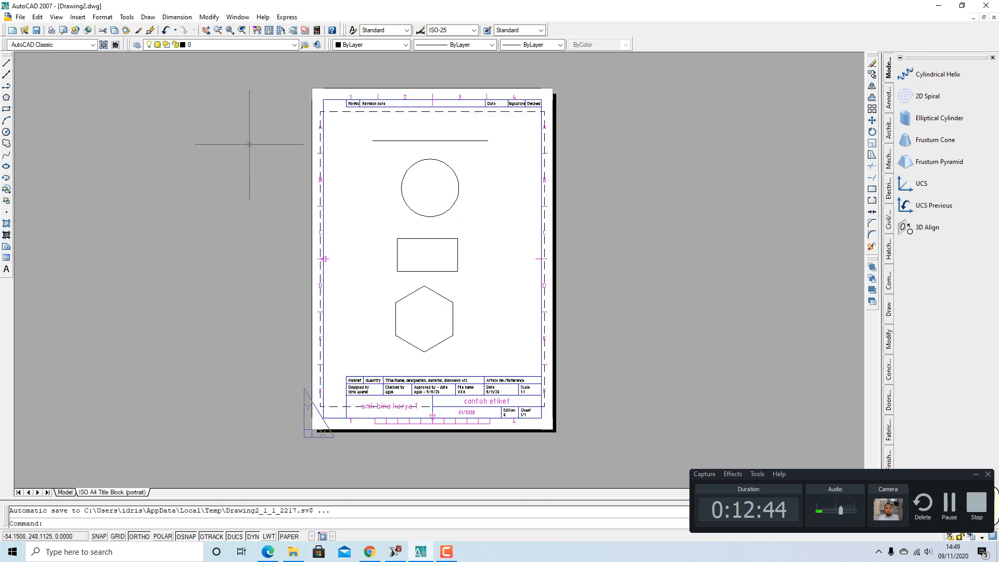